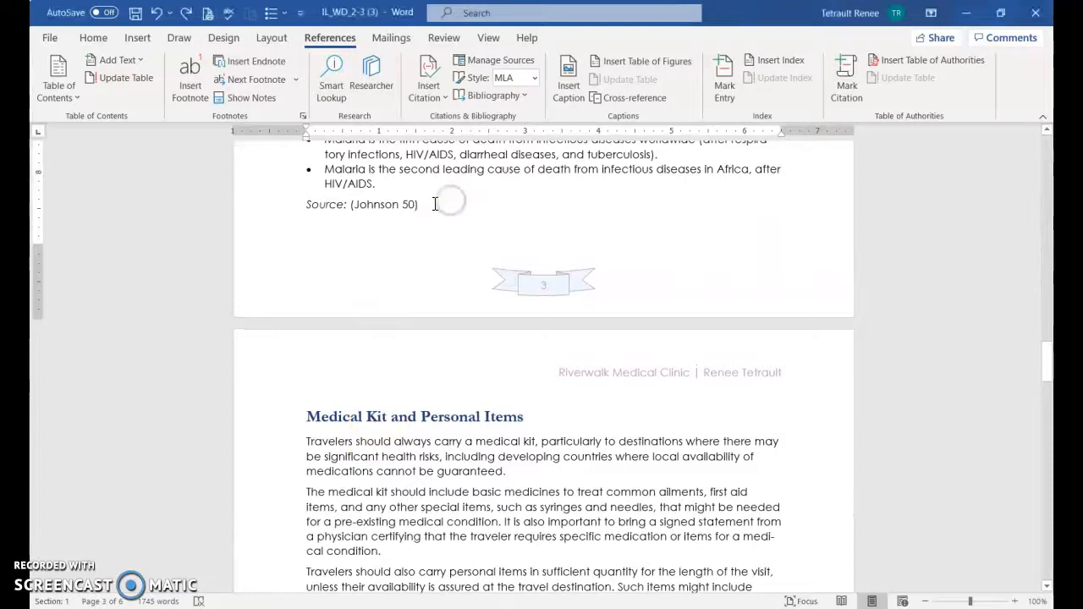
# Insert a citation for the Centers for Disease Control and Prevention source "Malaria" (2017) after "sub-Saharan Africa" in the paragraph starting "First, inform yourself"
pyautogui.scroll(1, 451, 204)
pyautogui.scroll(-3, 462, 274)
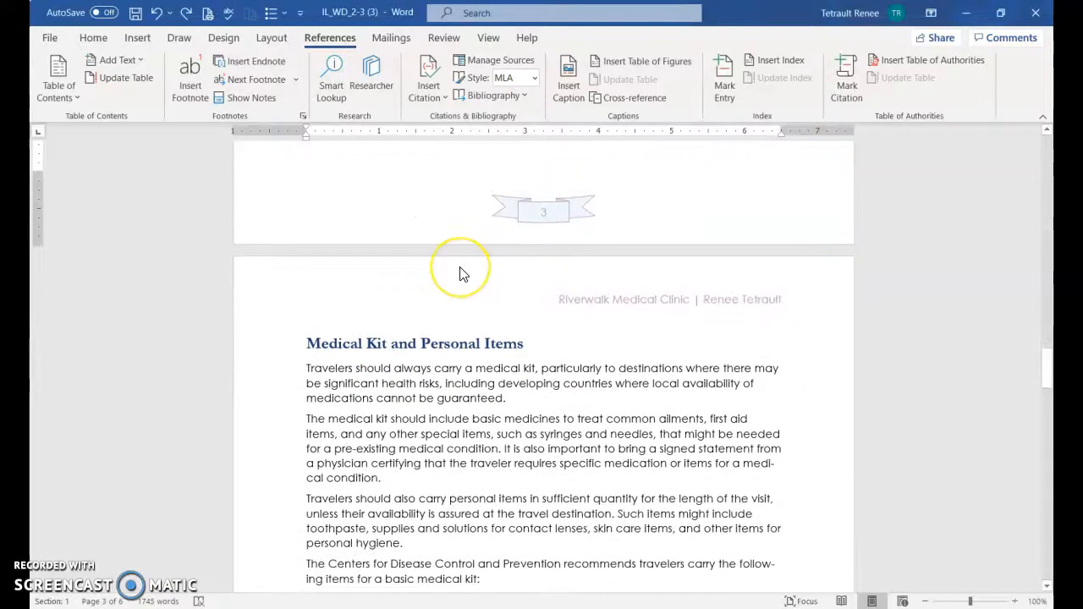
pyautogui.scroll(-1, 466, 290)
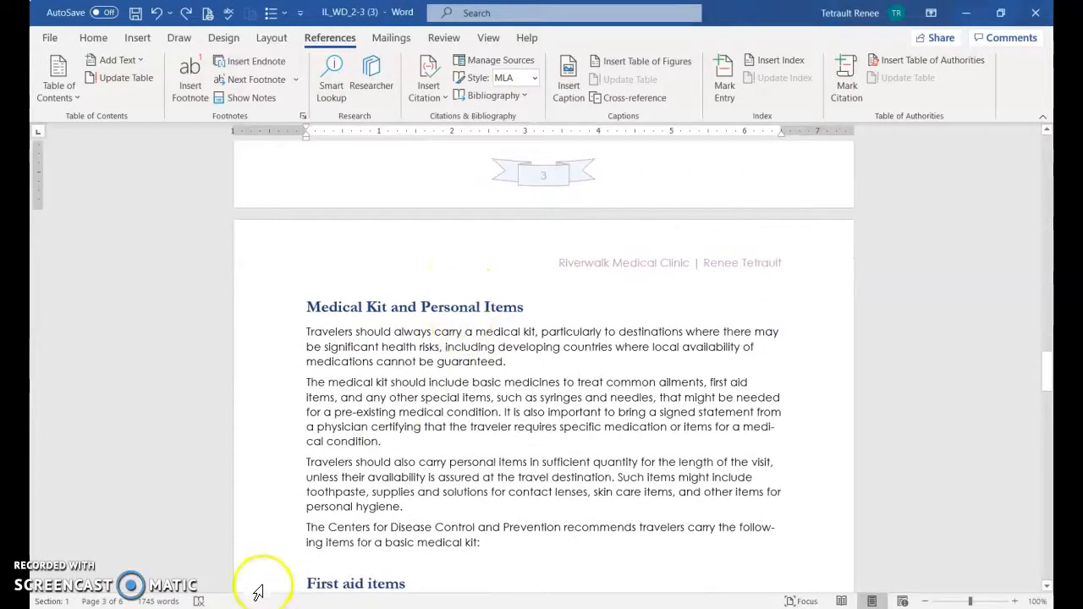
pyautogui.scroll(10, 581, 435)
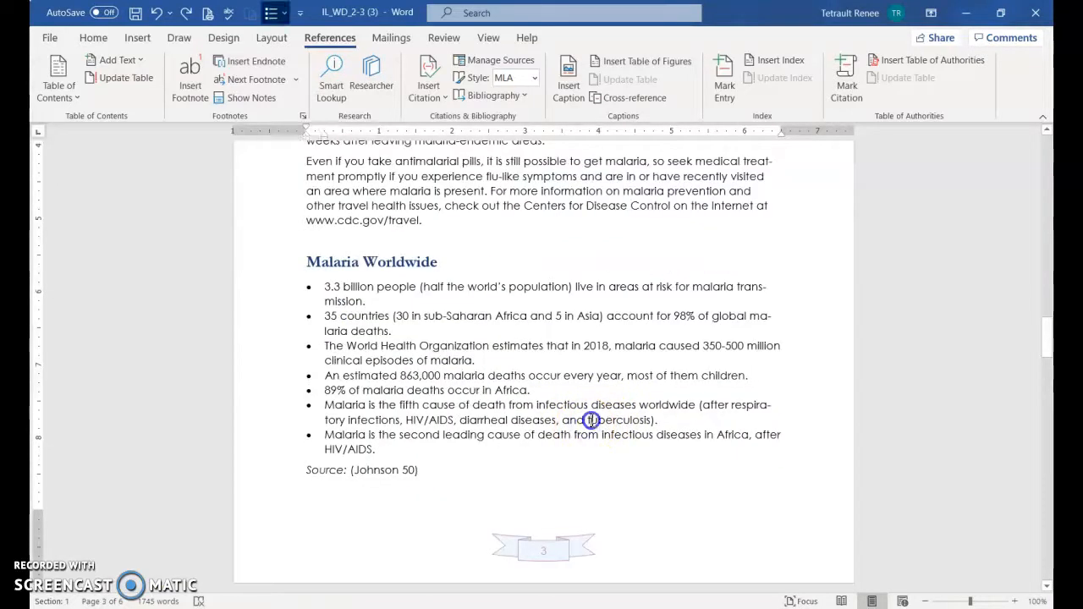
pyautogui.scroll(8, 592, 420)
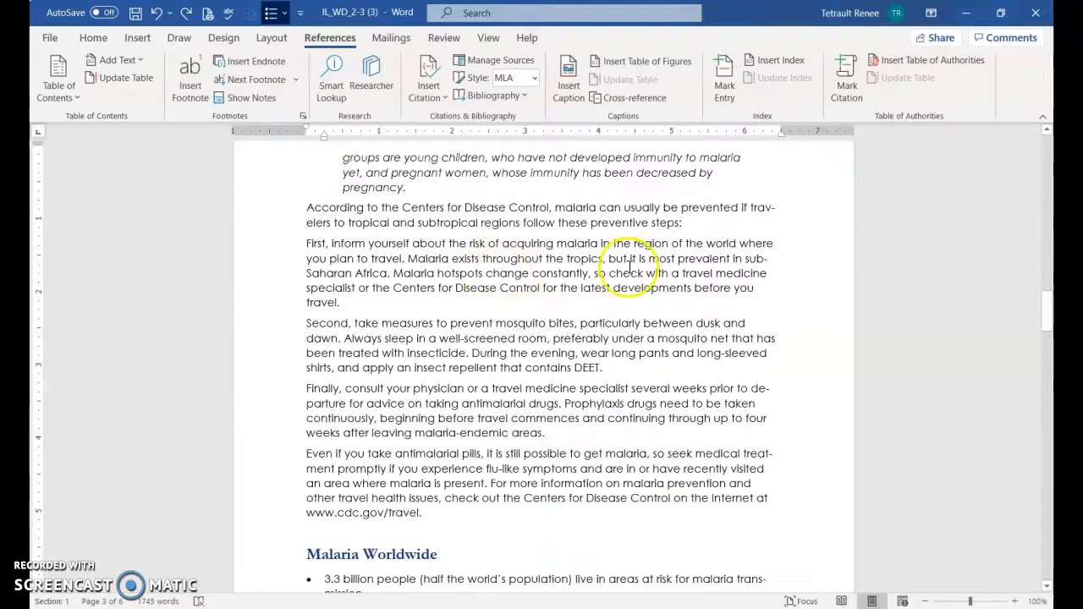
pyautogui.click(386, 267)
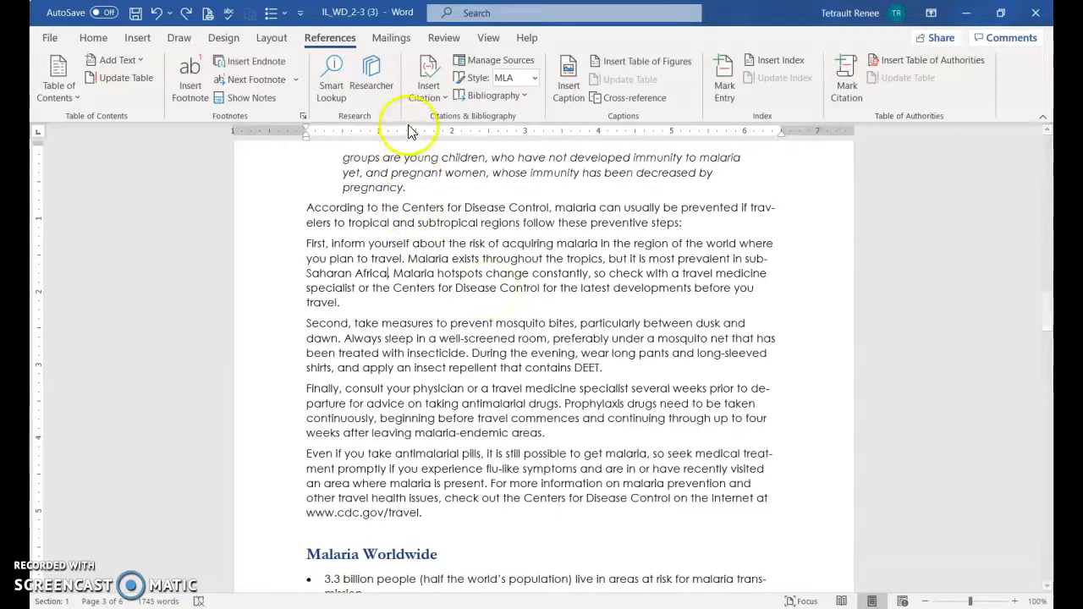
pyautogui.click(409, 75)
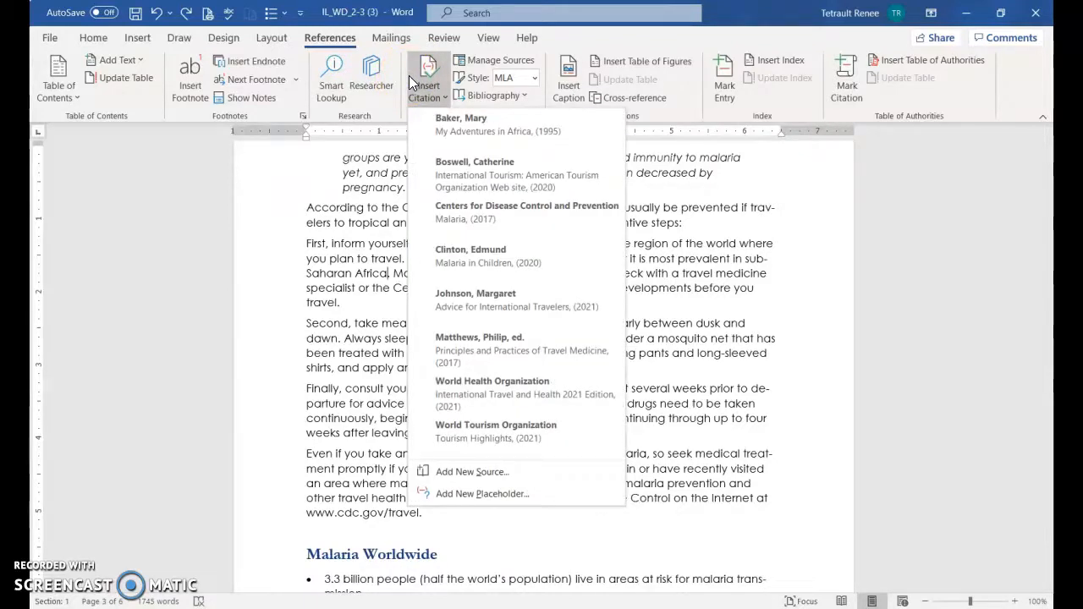
pyautogui.click(524, 219)
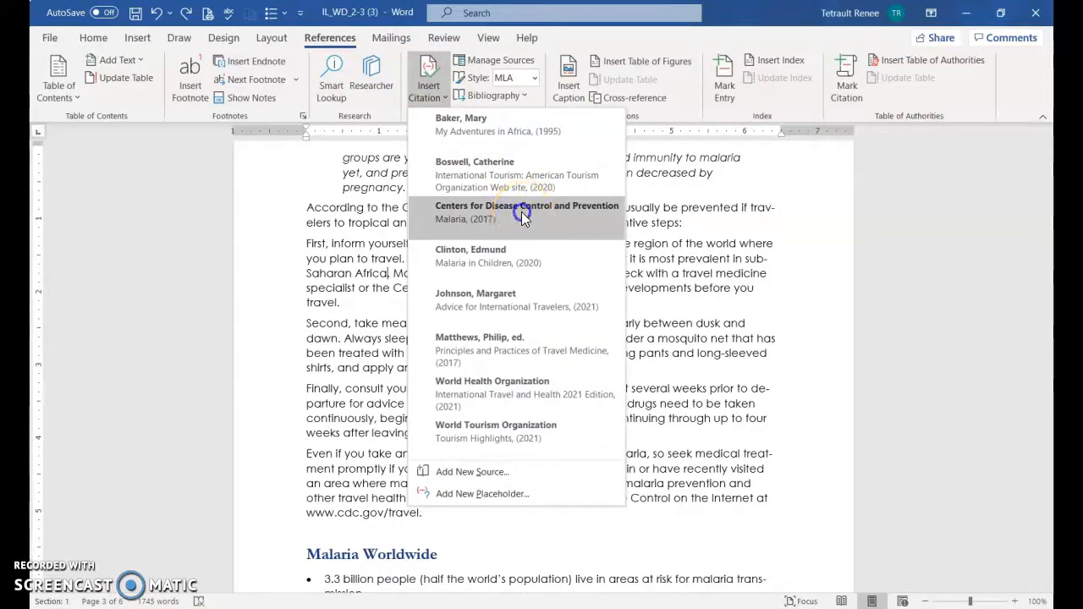
# Insert a citation for the source "Malaria in Children" (2020) after "pregnancy" at the end of the indented quotation
pyautogui.click(408, 186)
pyautogui.scroll(2, 409, 185)
pyautogui.click(407, 261)
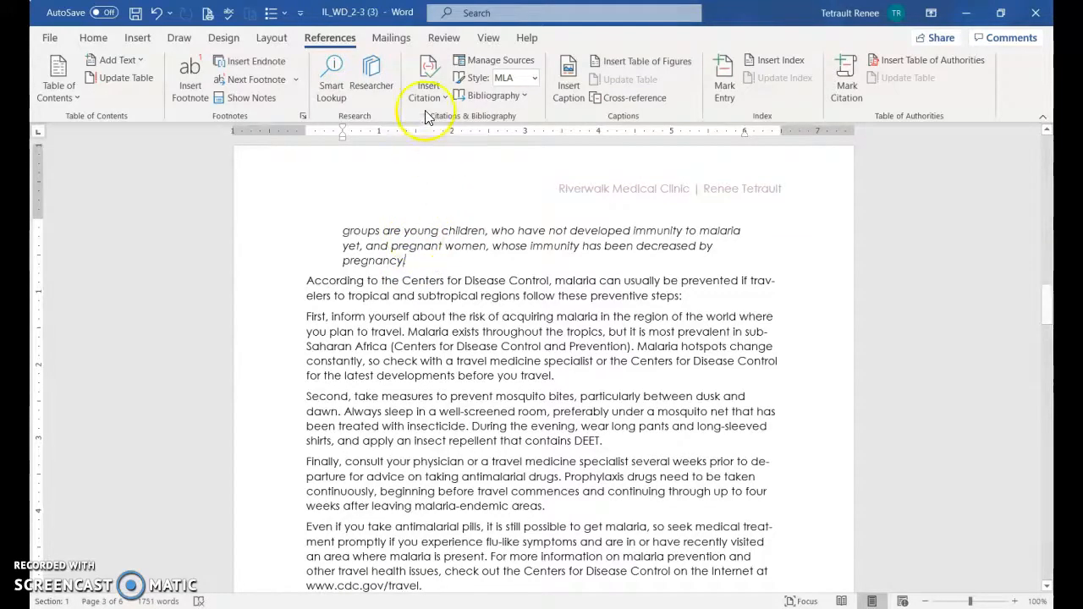
pyautogui.click(428, 76)
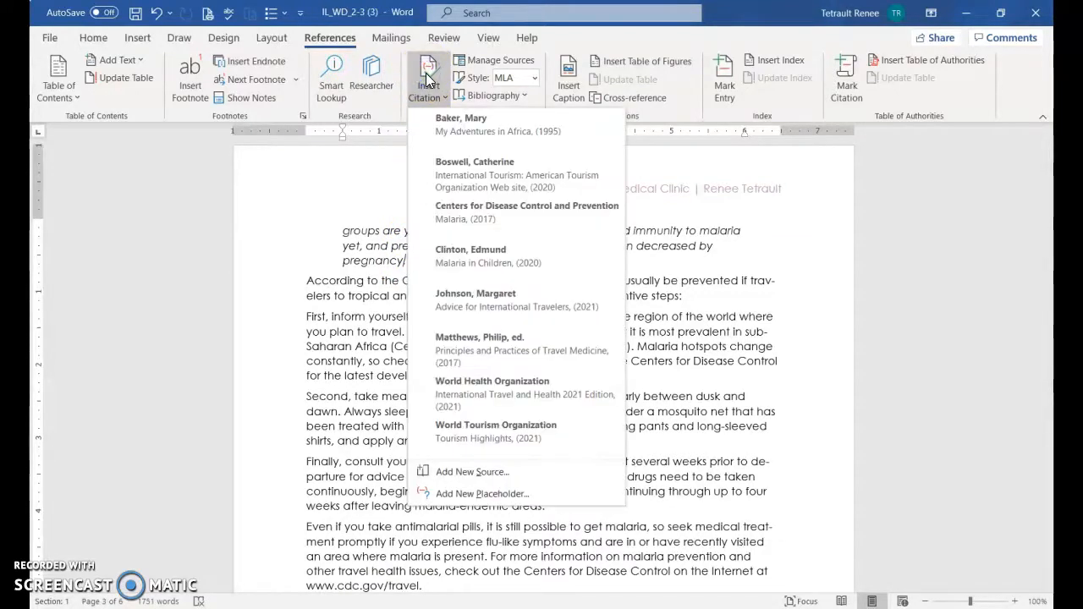
pyautogui.click(476, 258)
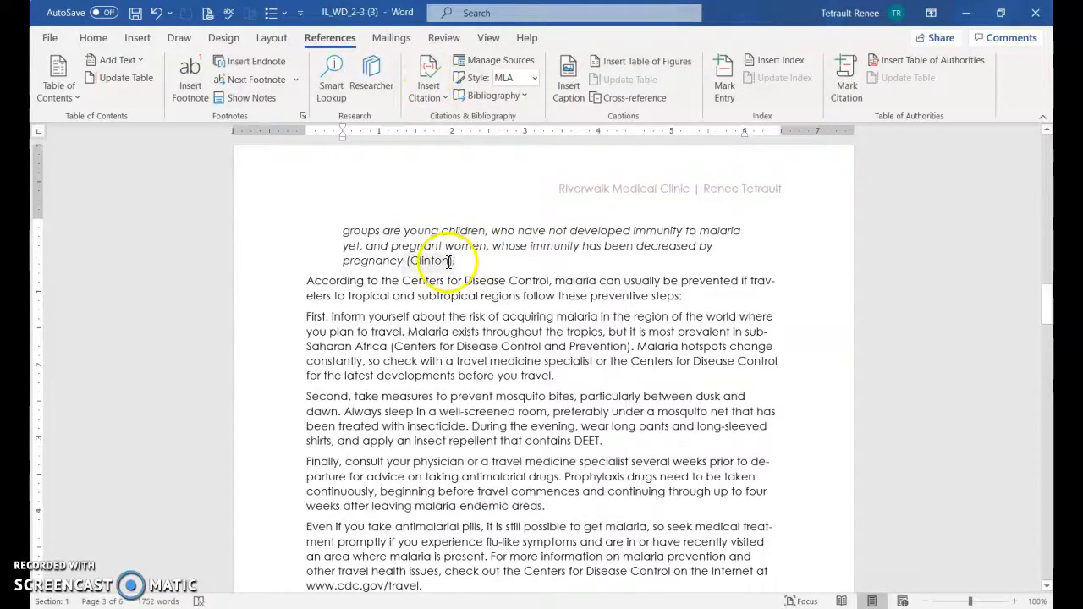
# Edit the citation after "pregnancy" to add page number 92
pyautogui.click(448, 262)
pyautogui.click(461, 270)
pyautogui.click(389, 290)
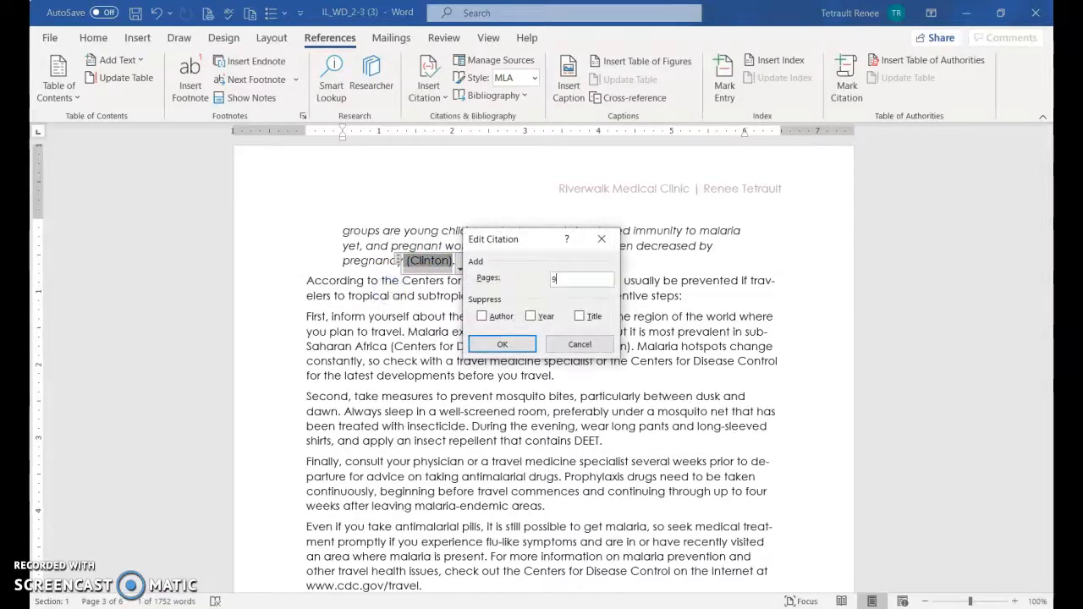
pyautogui.click(502, 343)
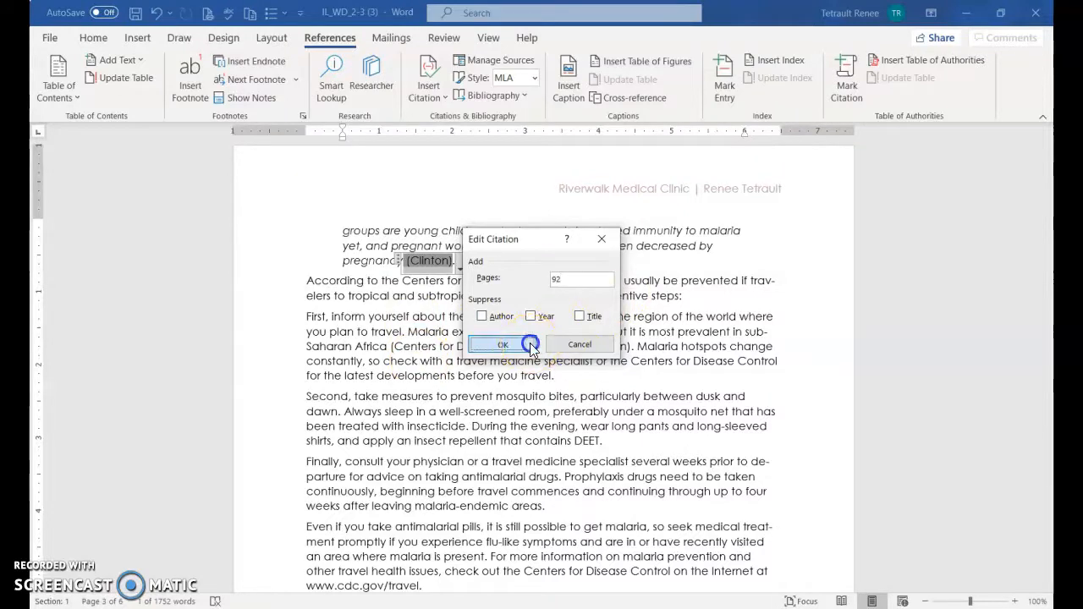
pyautogui.click(526, 353)
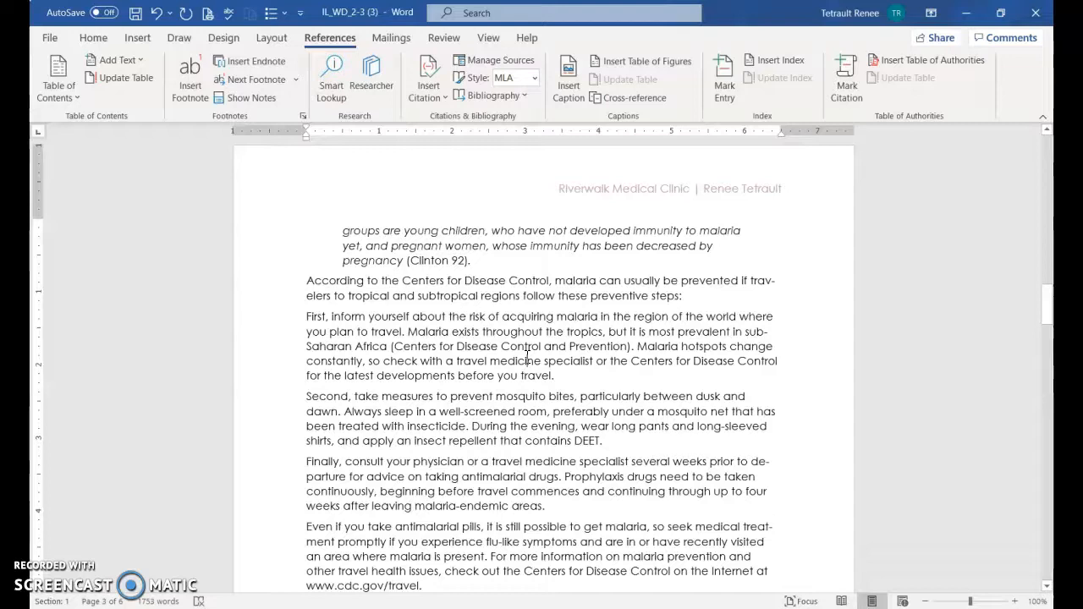
# Add a page break at the end of the document and insert the built-in Bibliography on the new page
pyautogui.hotkey('ctrl', 'End')
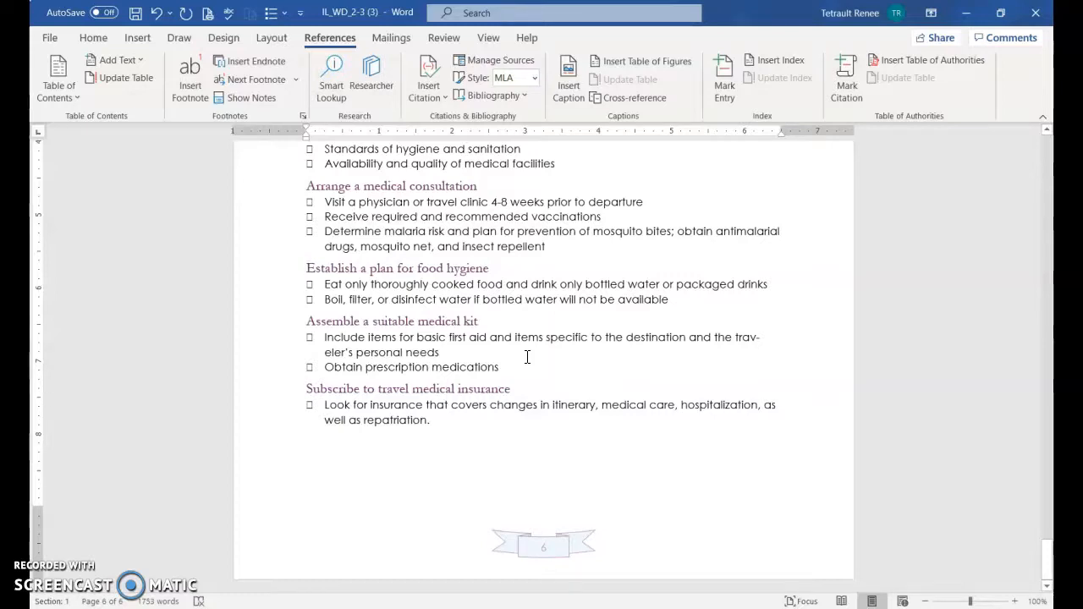
pyautogui.hotkey('ctrl', 'Return')
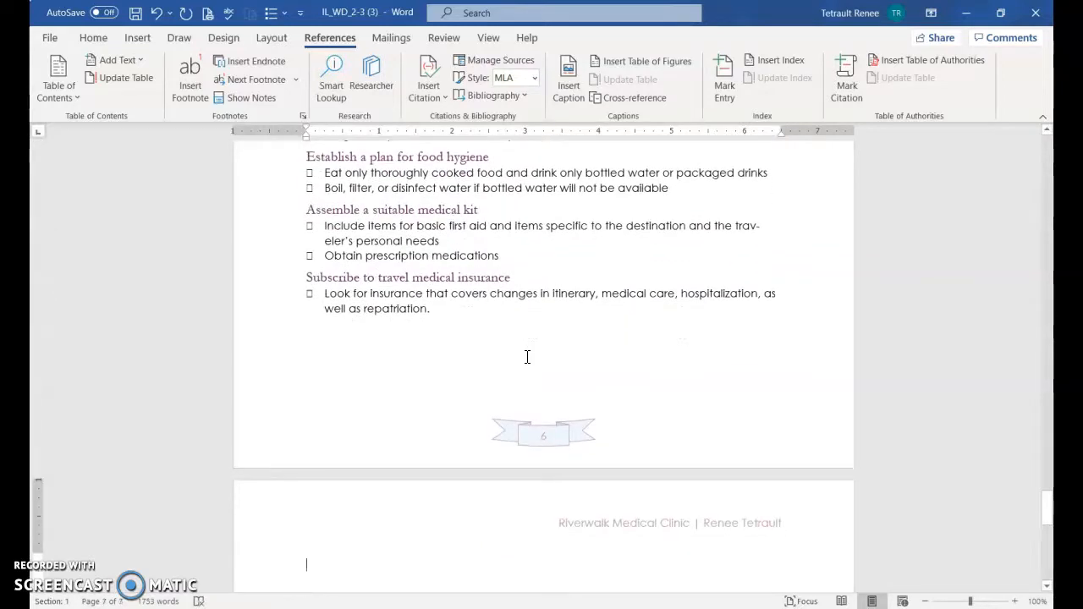
pyautogui.click(531, 345)
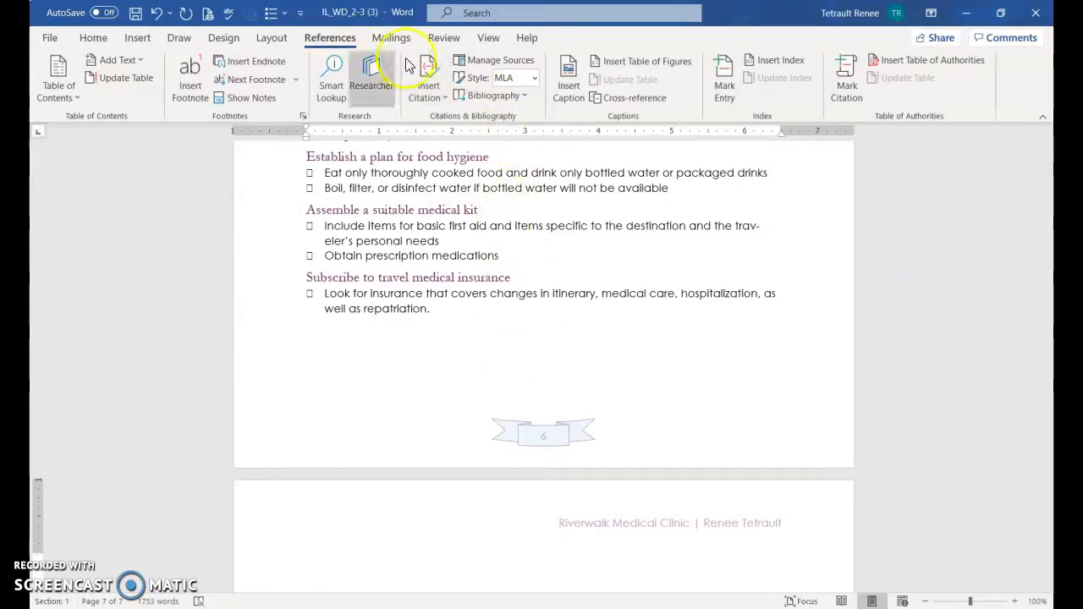
pyautogui.click(498, 95)
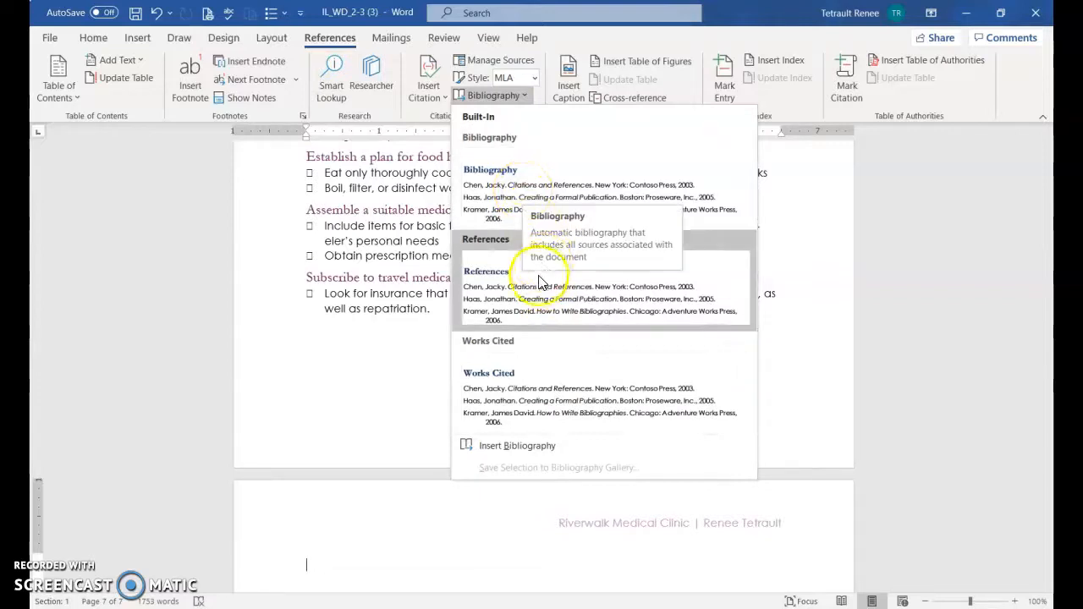
pyautogui.click(525, 199)
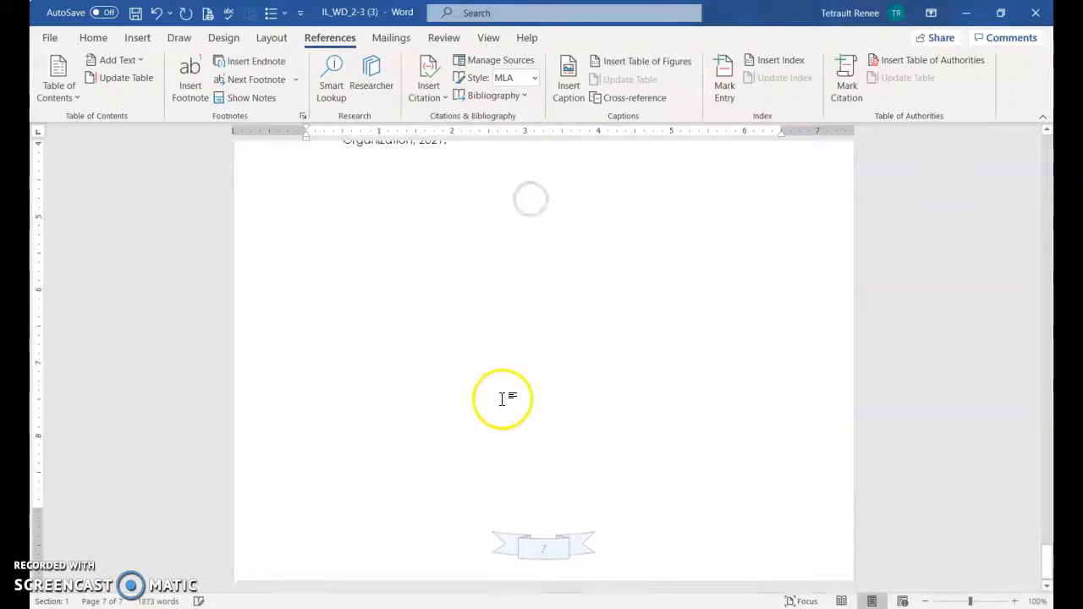
pyautogui.scroll(3, 435, 374)
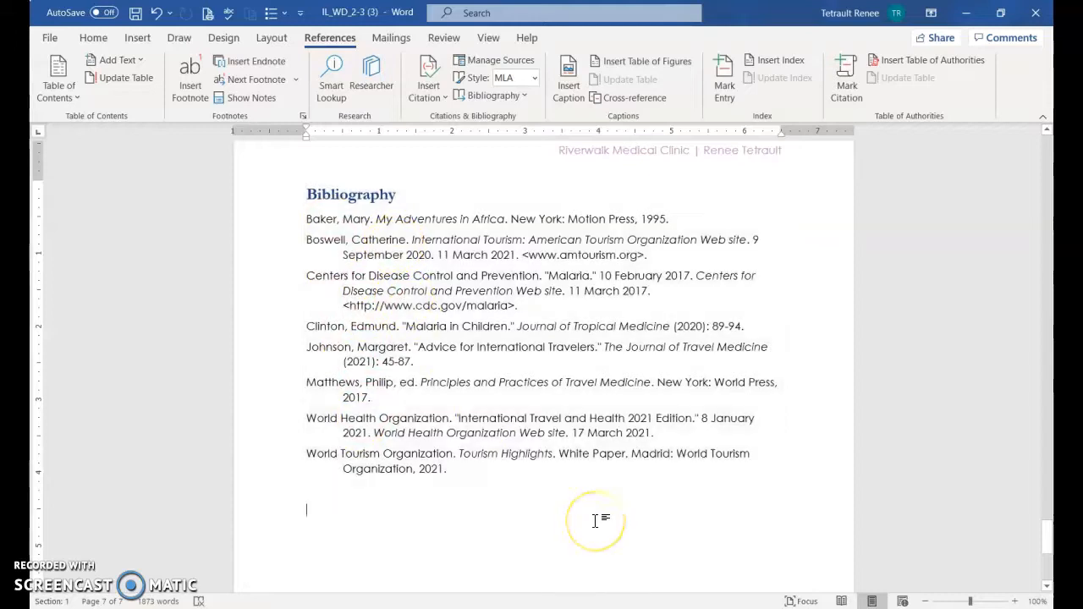
# Run the Editor check from the document's beginning and correct the misspelled "Consul+tation" to "Consultation" in the Medical Consultation heading
pyautogui.hotkey('ctrl', 'Home')
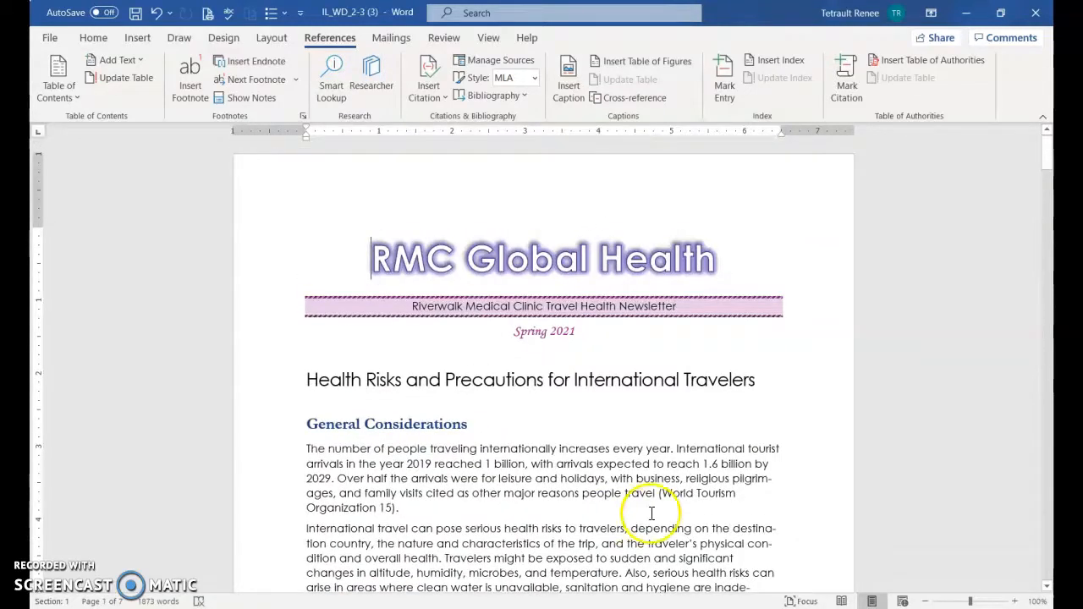
pyautogui.click(437, 36)
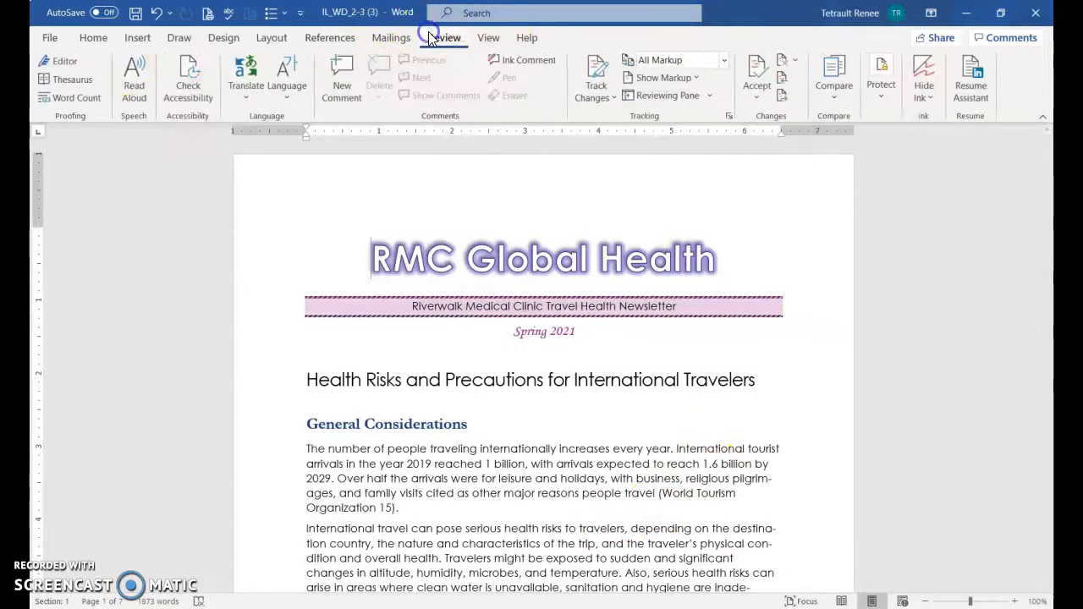
pyautogui.click(59, 65)
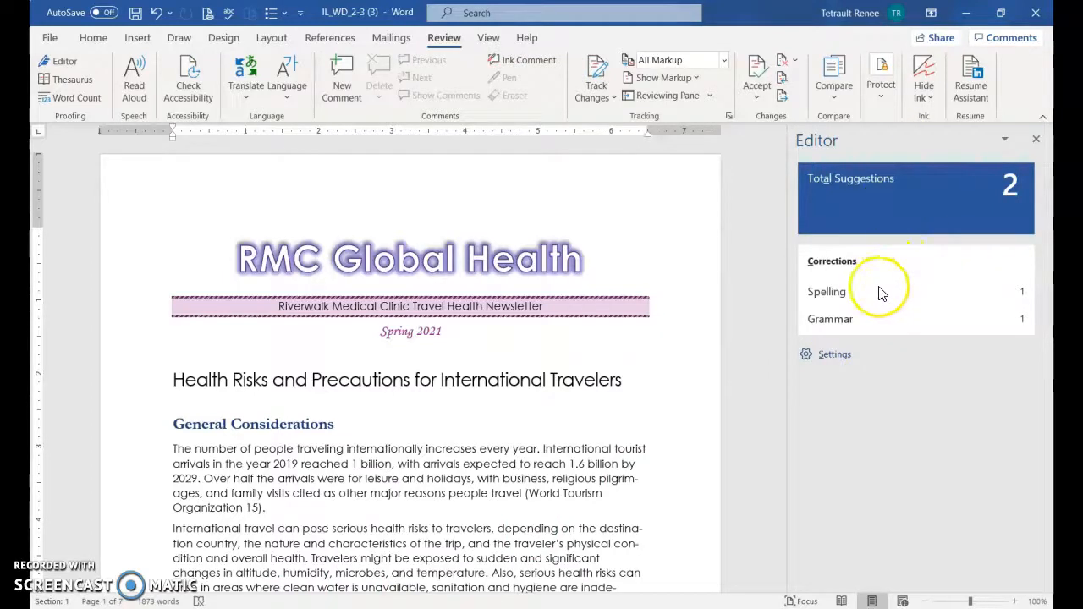
pyautogui.click(840, 302)
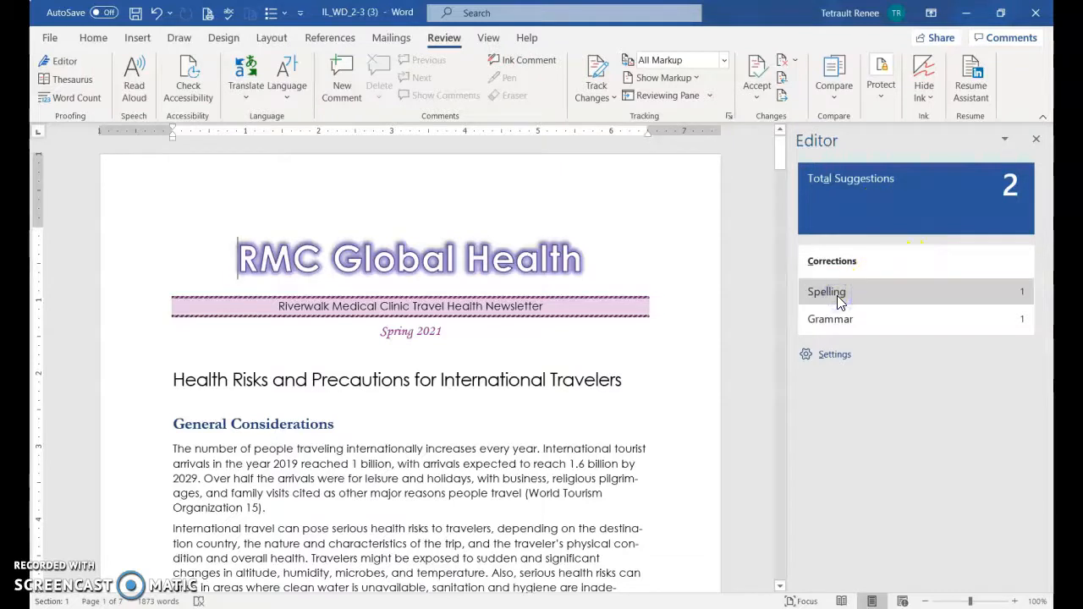
pyautogui.click(837, 296)
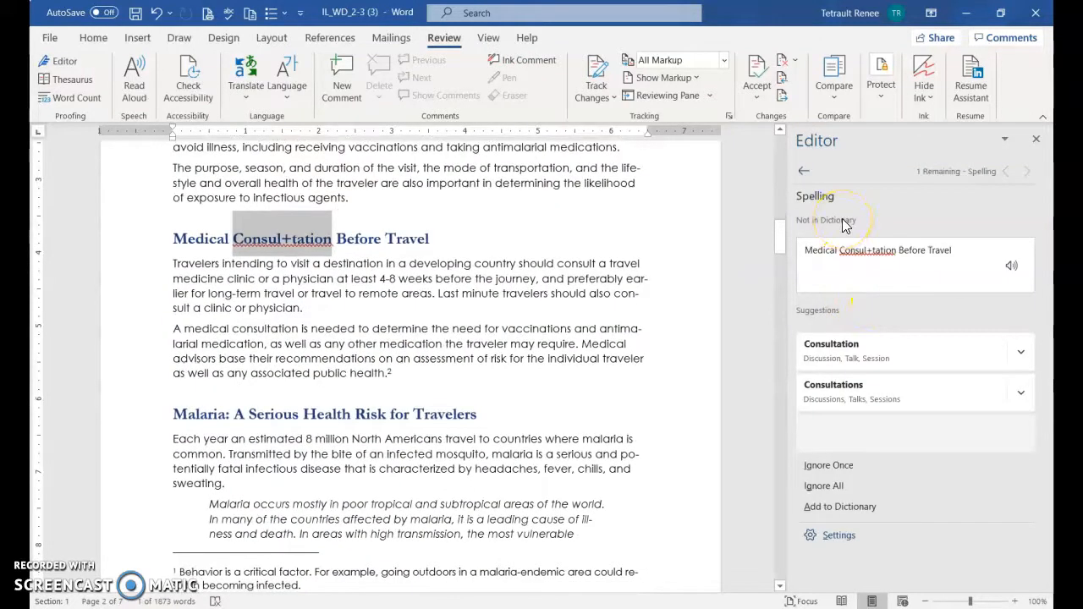
pyautogui.click(867, 354)
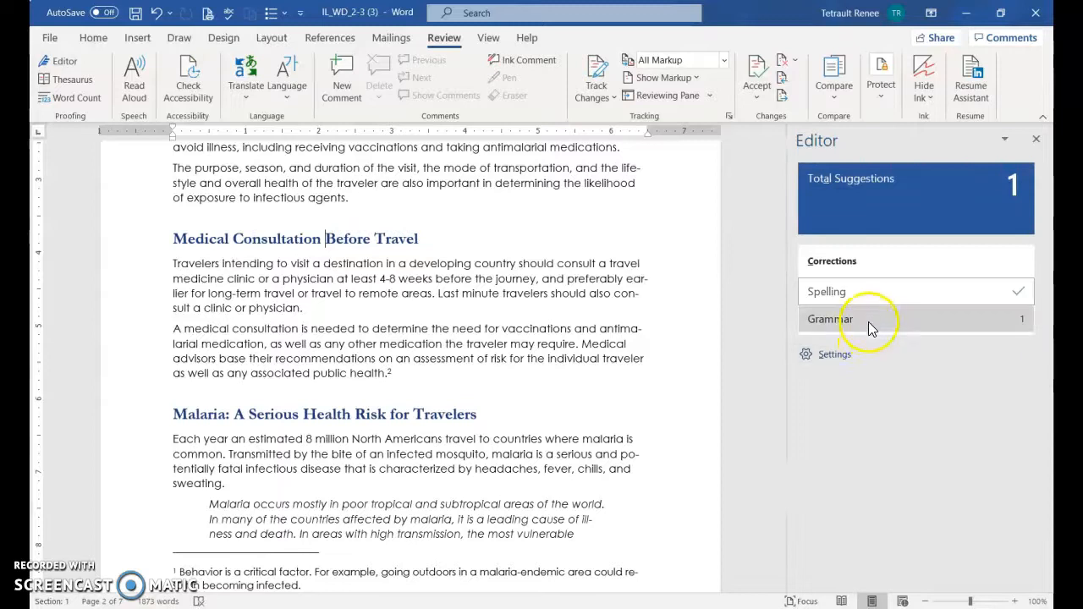
# Try to apply the grammar suggestion "involved and" above Travel-related Risks, and finish the Editor review
pyautogui.click(871, 325)
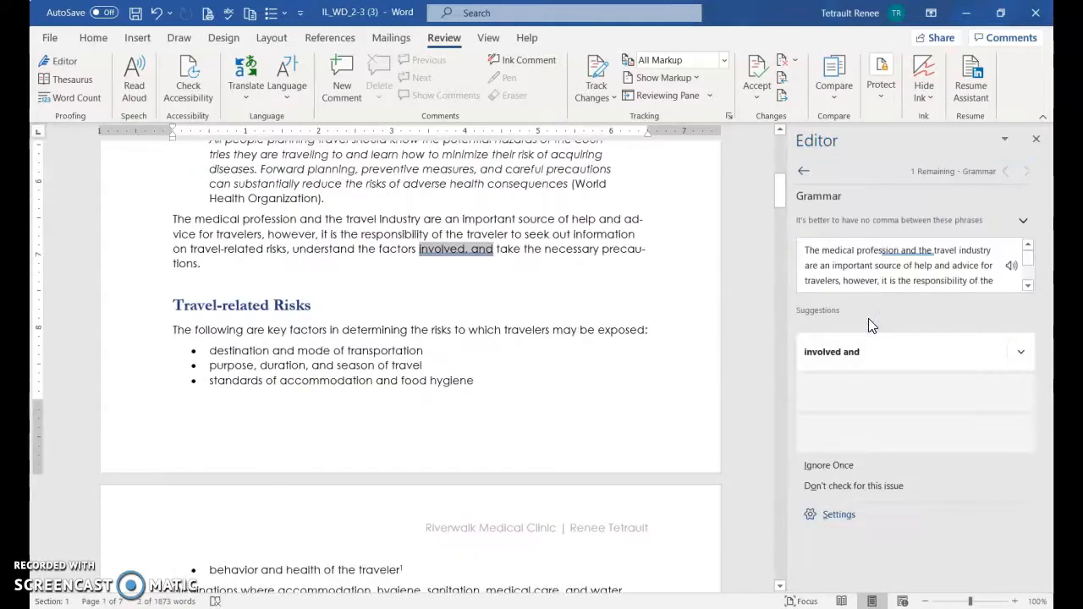
pyautogui.click(888, 364)
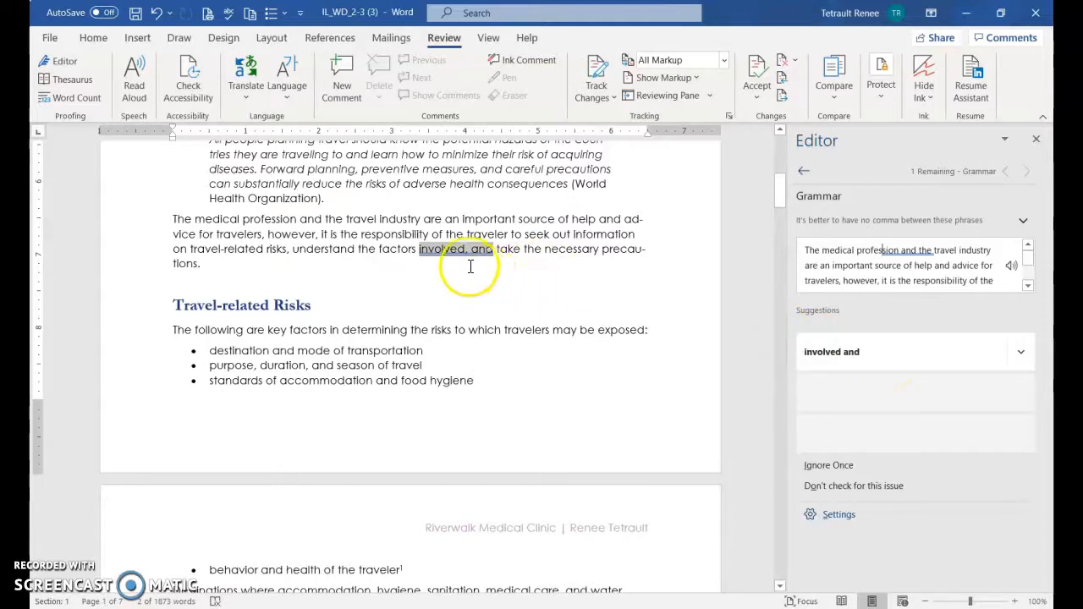
pyautogui.click(855, 360)
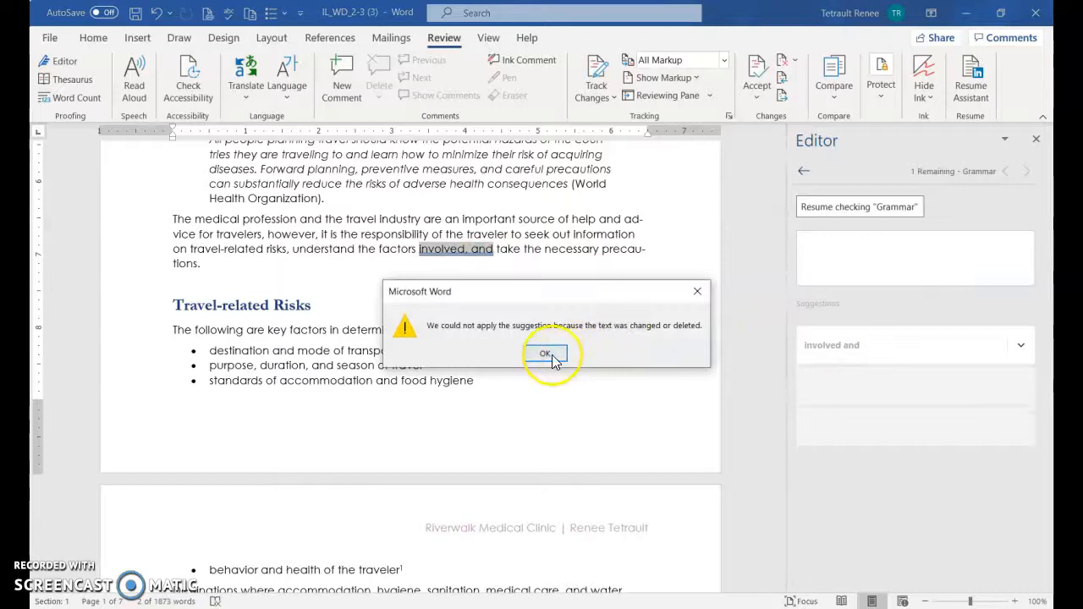
pyautogui.click(548, 356)
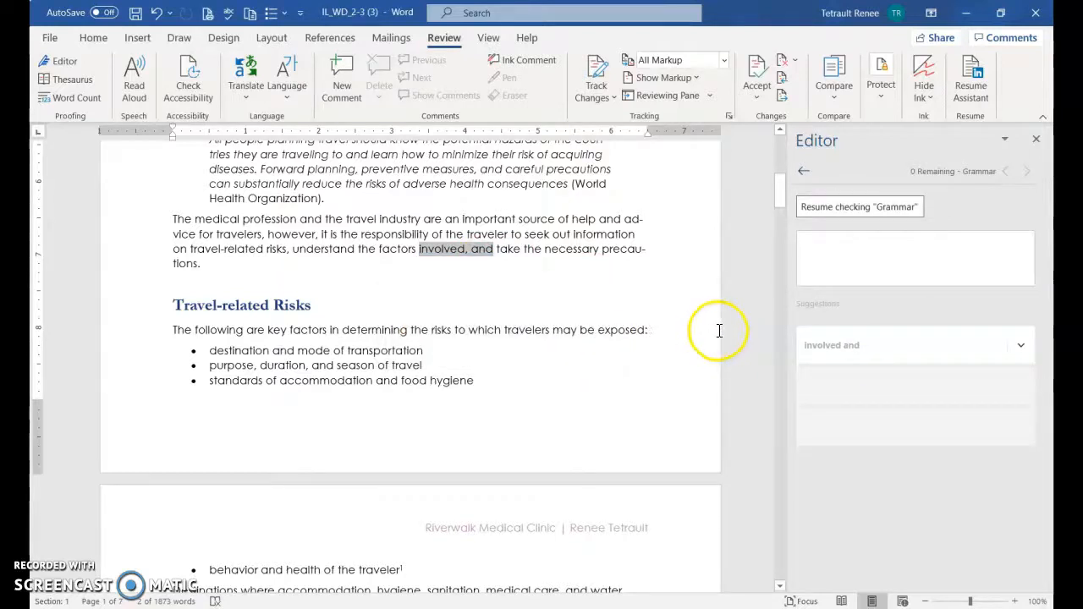
pyautogui.click(863, 210)
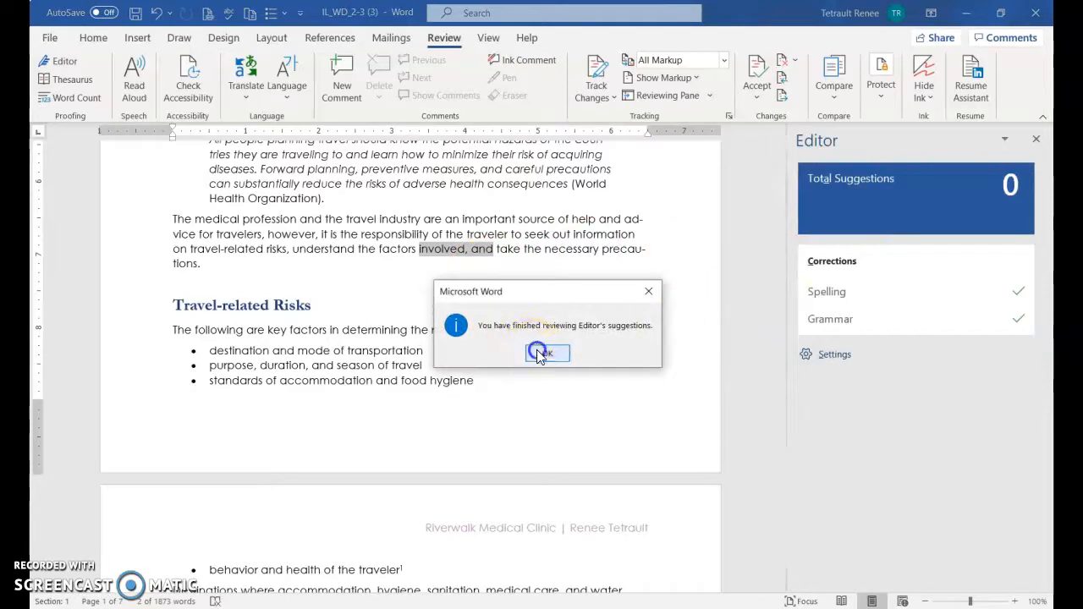
pyautogui.click(546, 354)
# Replace "sudden" in the second General Considerations paragraph with the thesaurus synonym "unexpected"
pyautogui.hotkey('ctrl', 'Home')
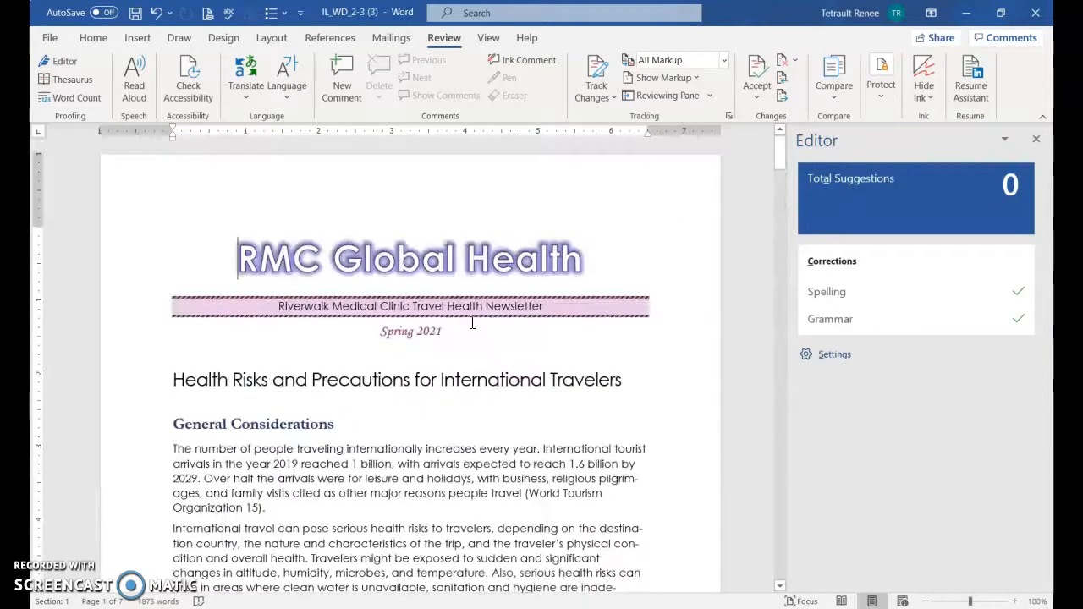
pyautogui.scroll(-3, 643, 391)
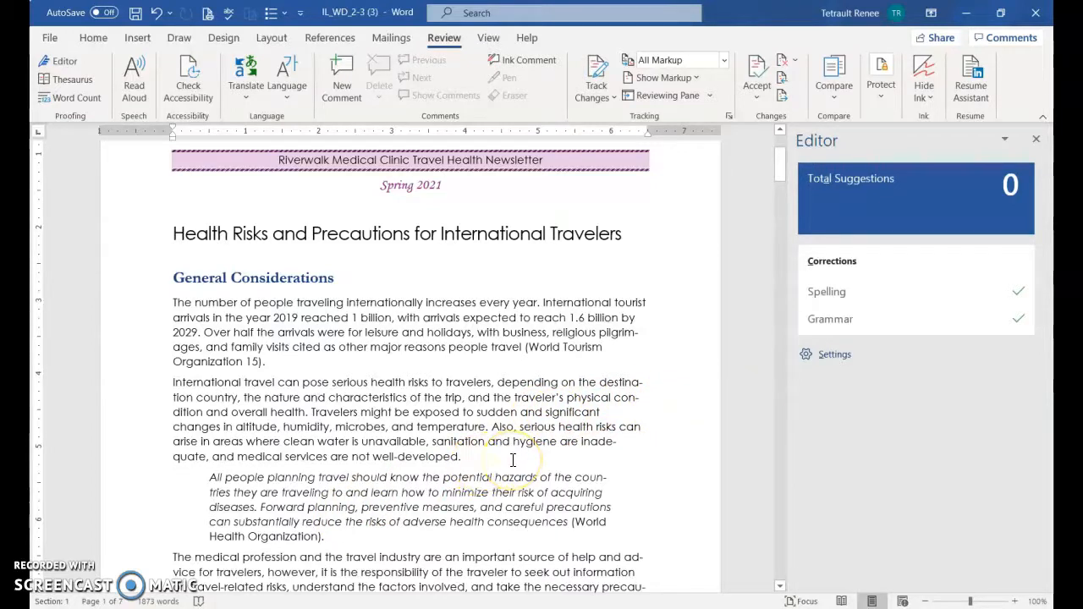
pyautogui.doubleClick(487, 412)
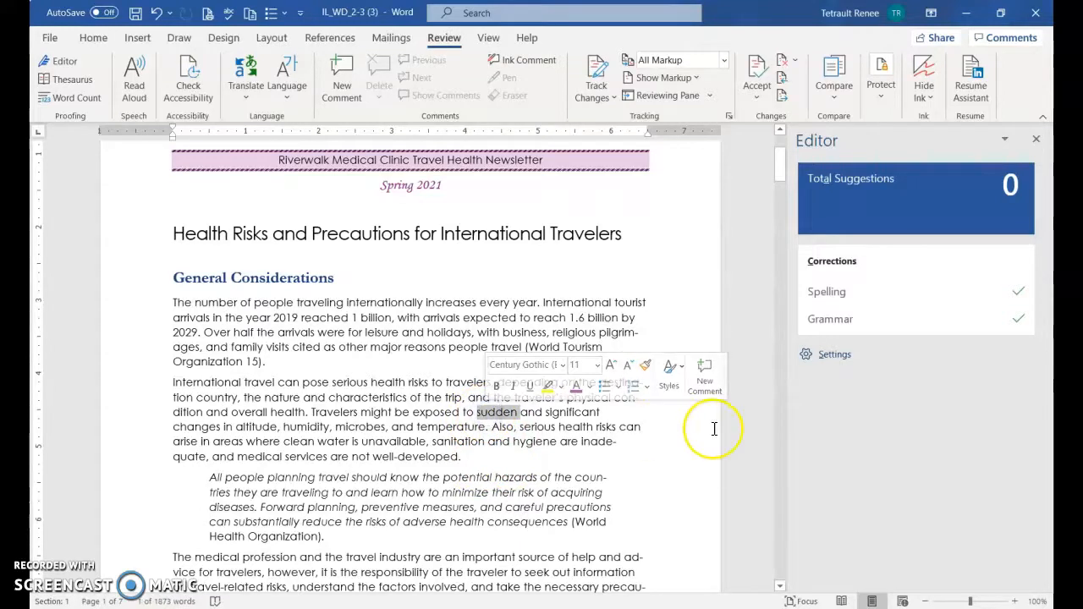
pyautogui.click(74, 80)
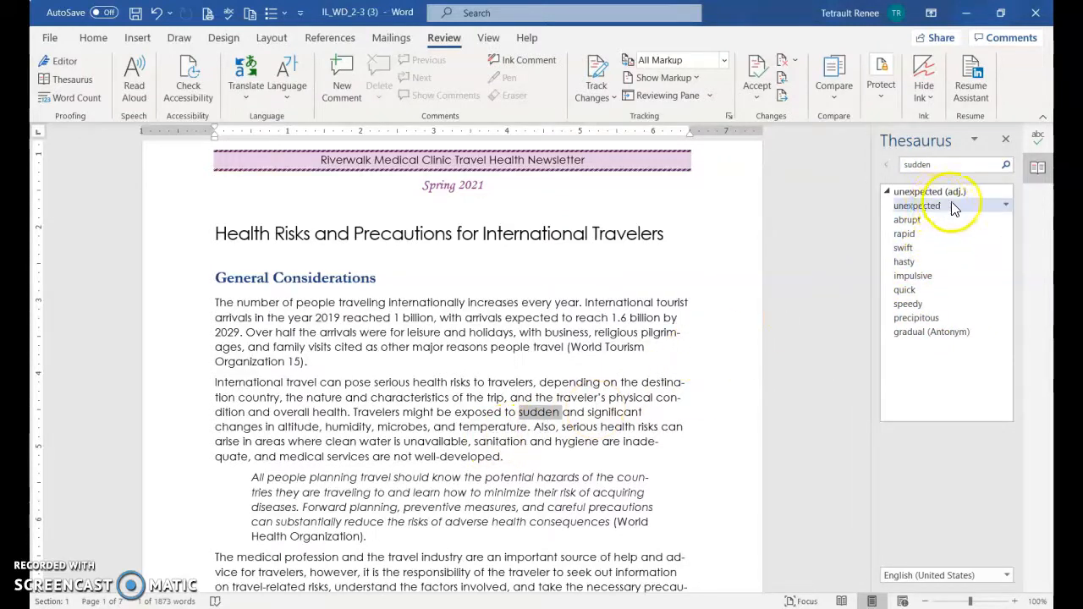
pyautogui.click(1005, 205)
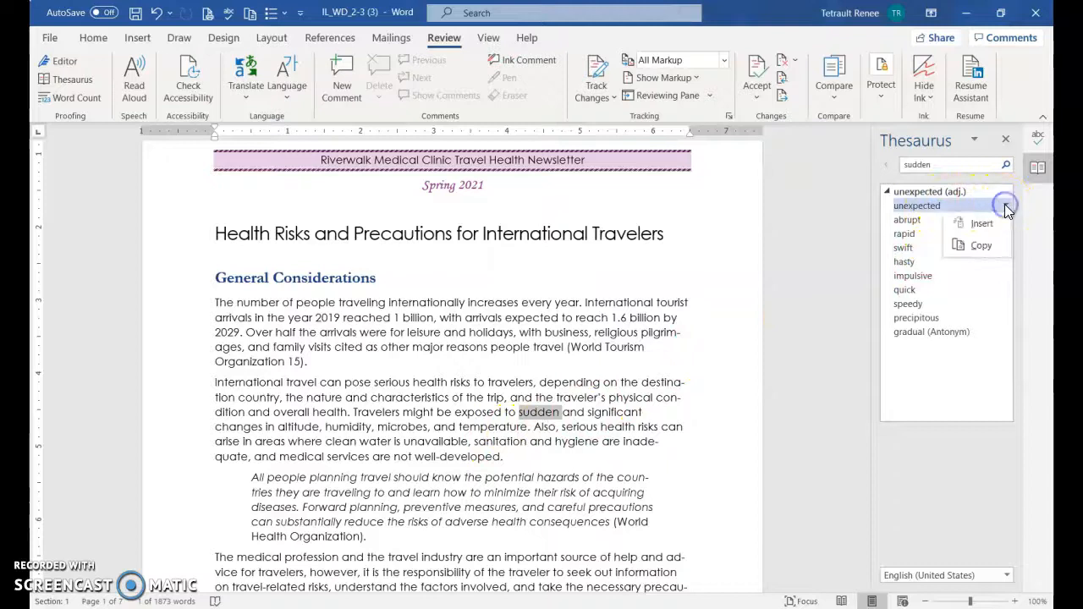
pyautogui.click(989, 229)
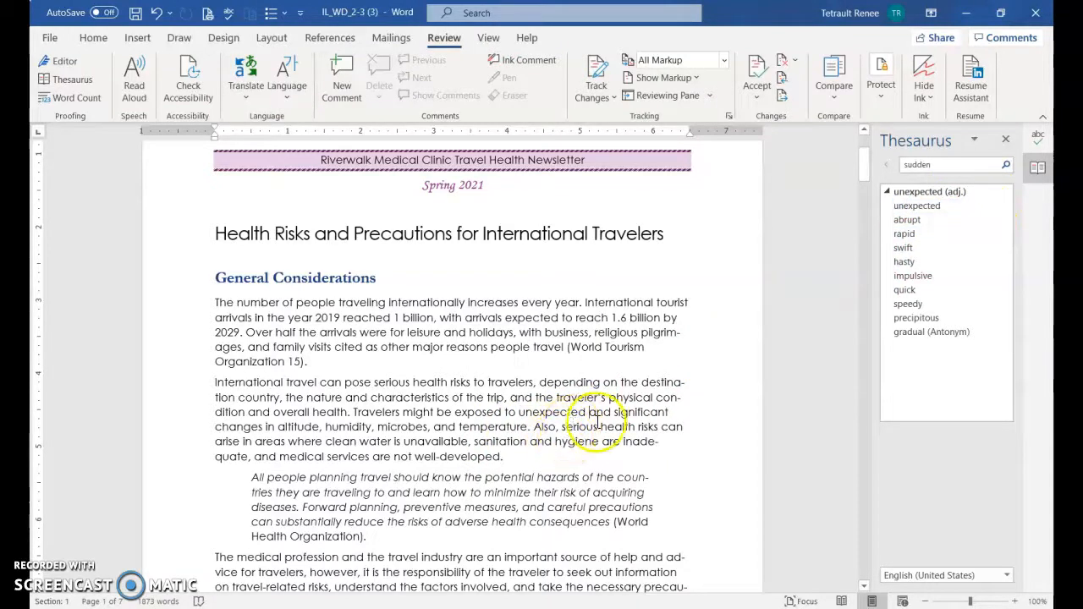
# Replace "important" in the paragraph above Travel-related Risks with the thesaurus synonym "significant", and close the Thesaurus and Editor
pyautogui.scroll(-1, 640, 437)
pyautogui.scroll(-6, 640, 438)
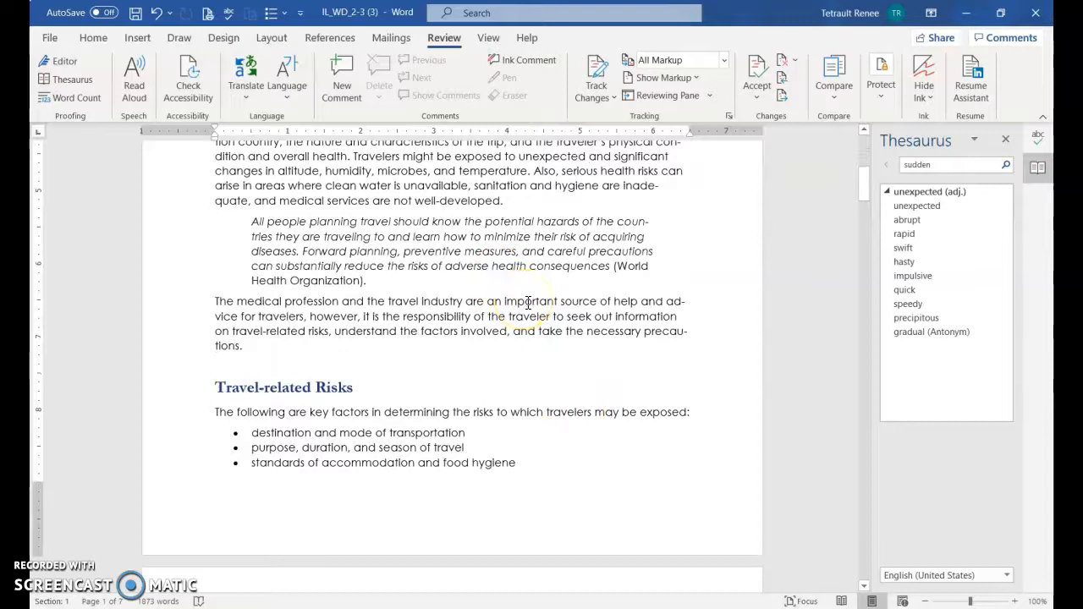
pyautogui.doubleClick(527, 302)
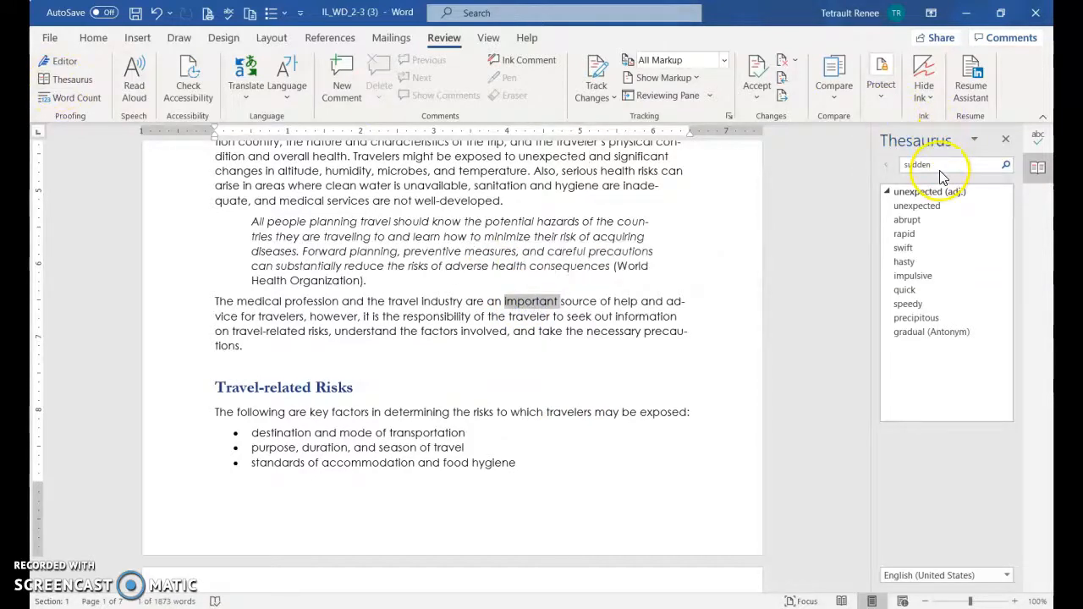
pyautogui.click(76, 81)
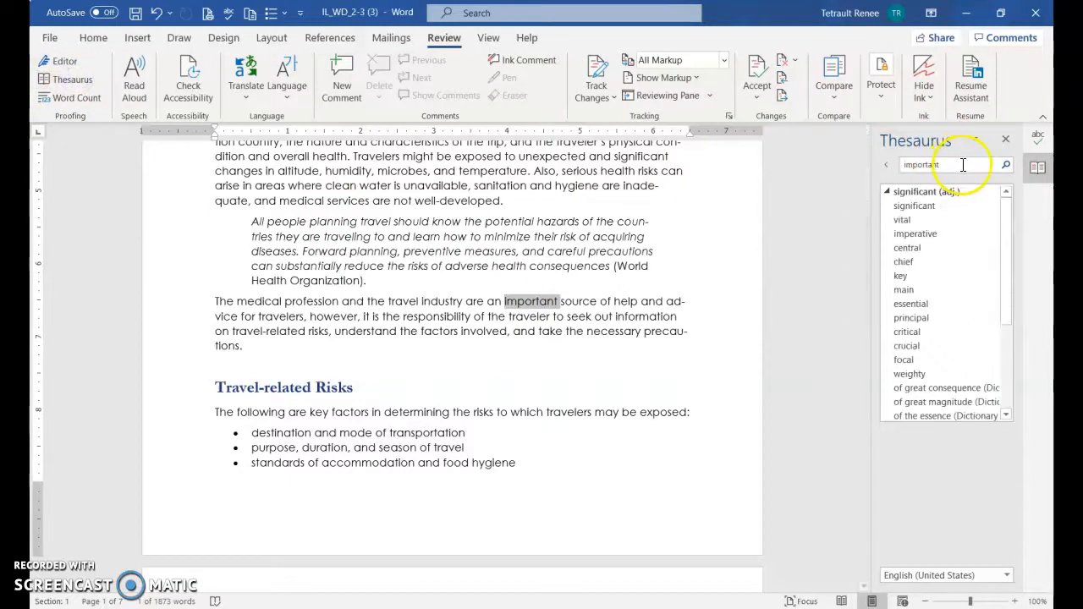
pyautogui.moveTo(946, 208)
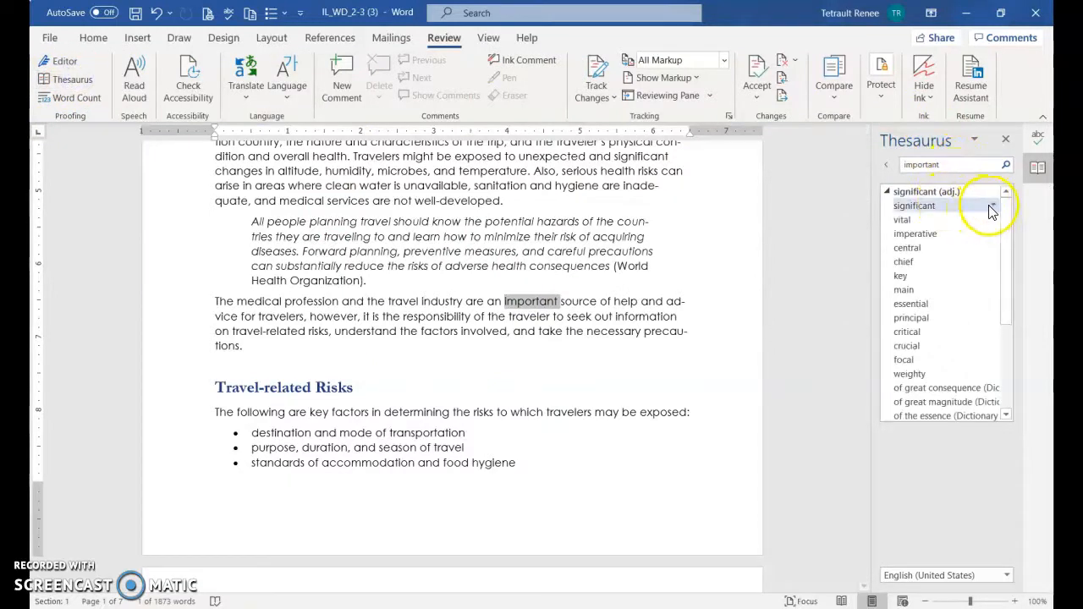
pyautogui.click(993, 208)
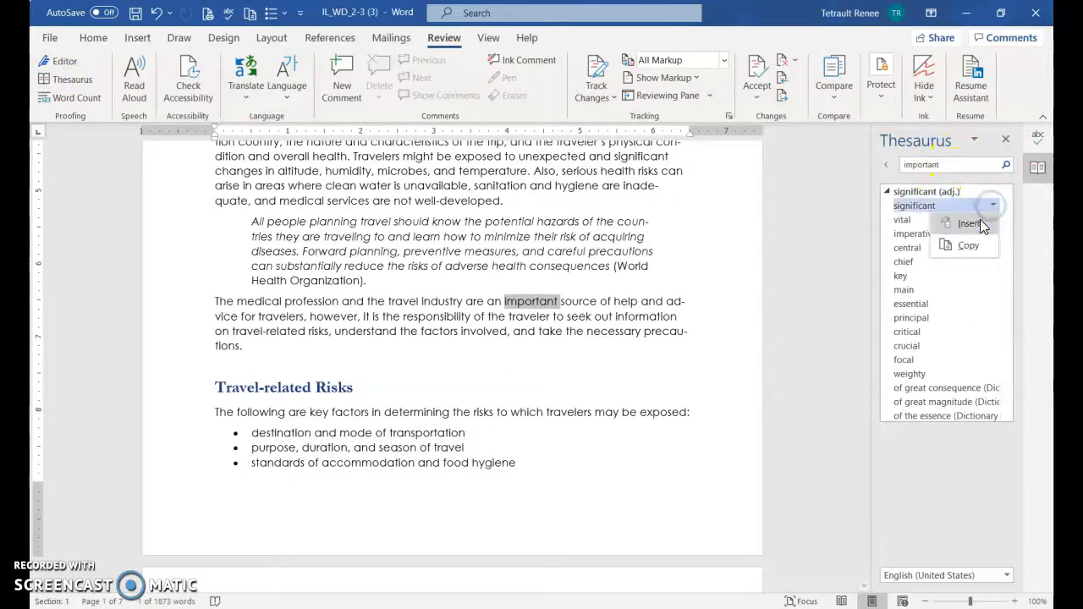
pyautogui.click(969, 223)
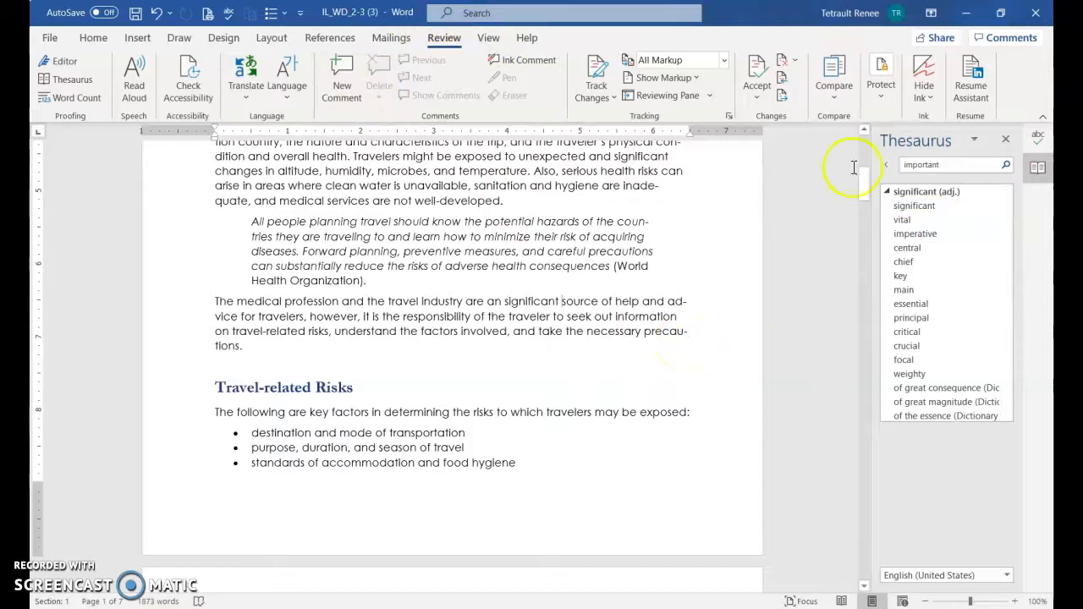
pyautogui.click(1008, 140)
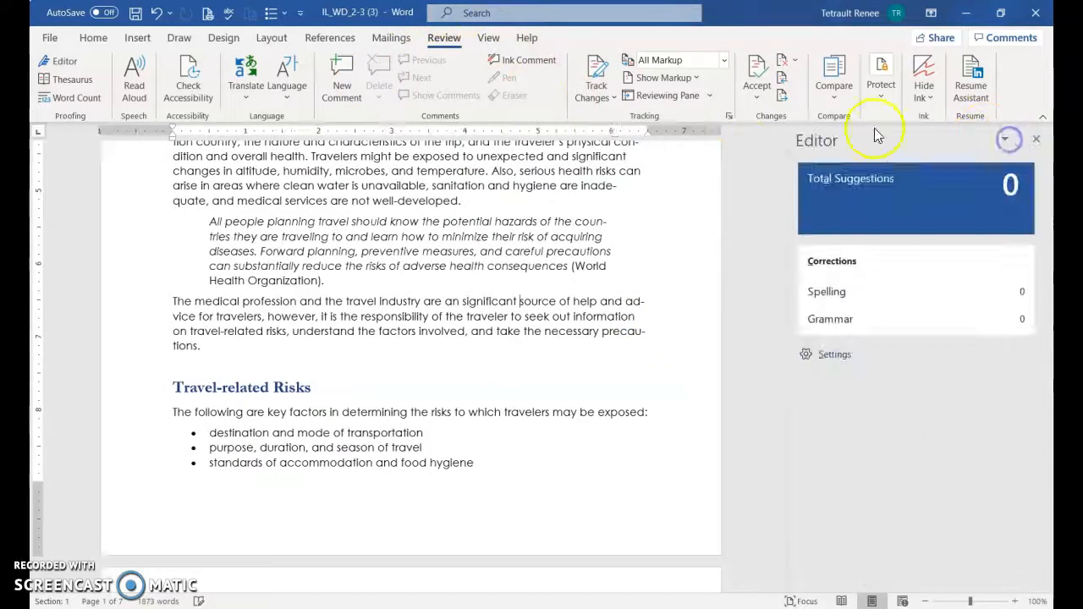
pyautogui.click(1036, 138)
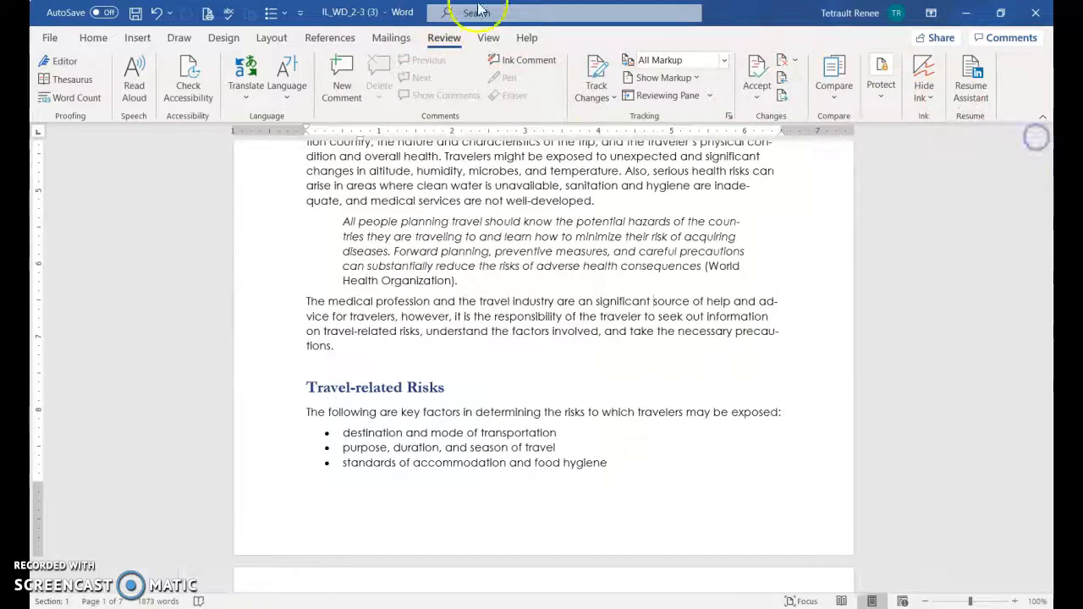
# Display multiple pages at once and delete the blank paragraph between "Spring 2021" and the Health Risks and Precautions title
pyautogui.click(488, 38)
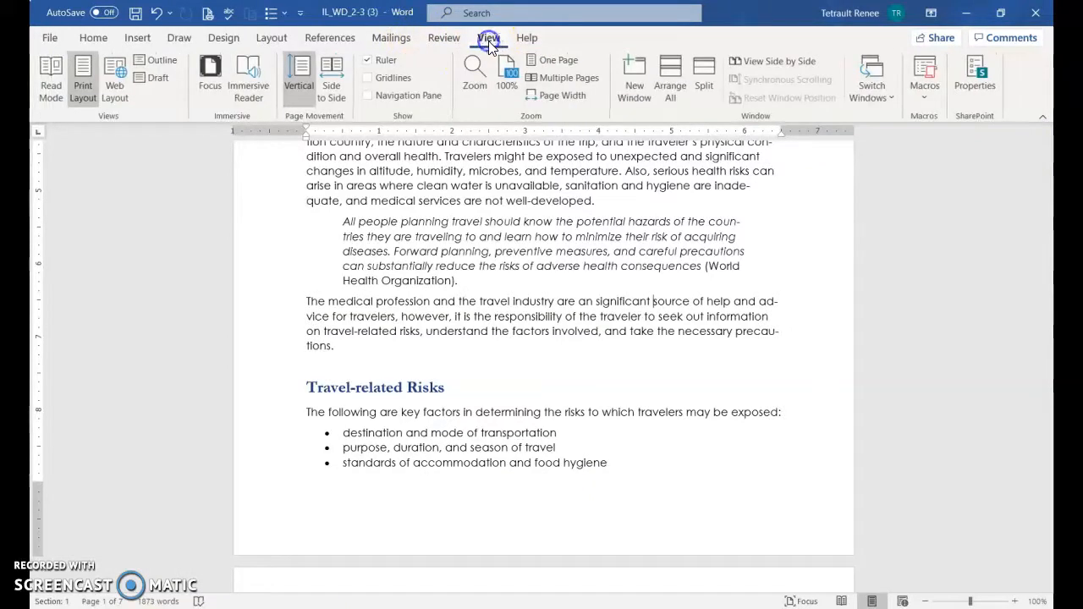
pyautogui.click(562, 77)
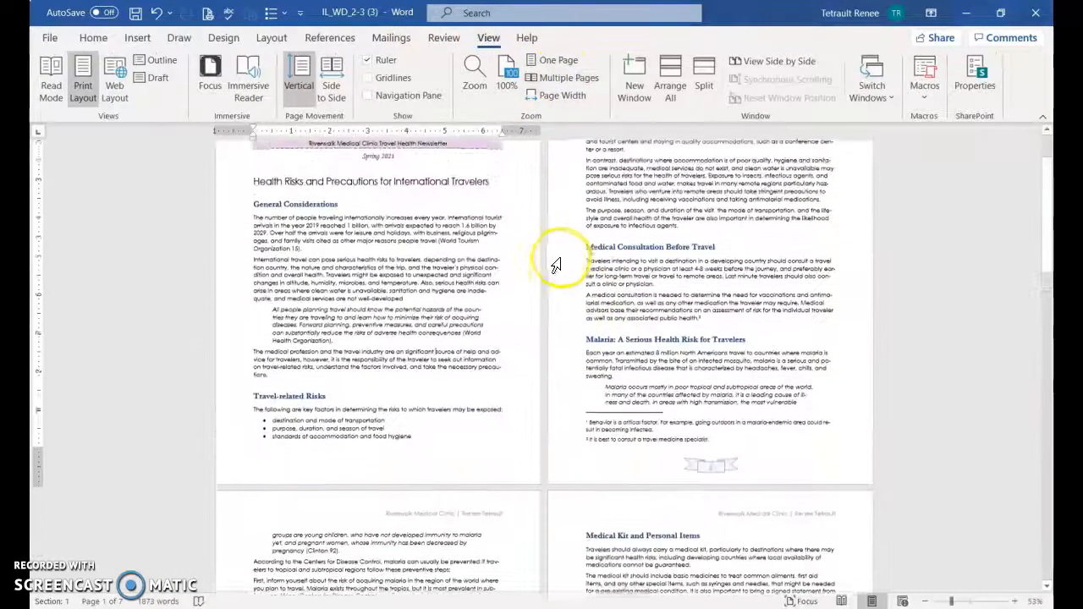
pyautogui.scroll(1, 550, 254)
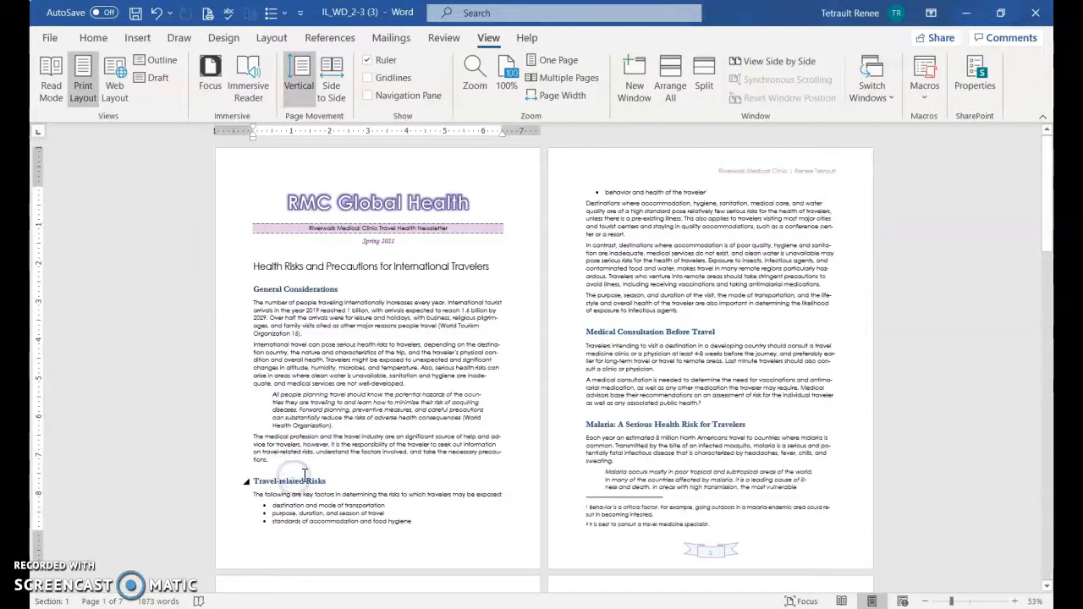
pyautogui.click(432, 246)
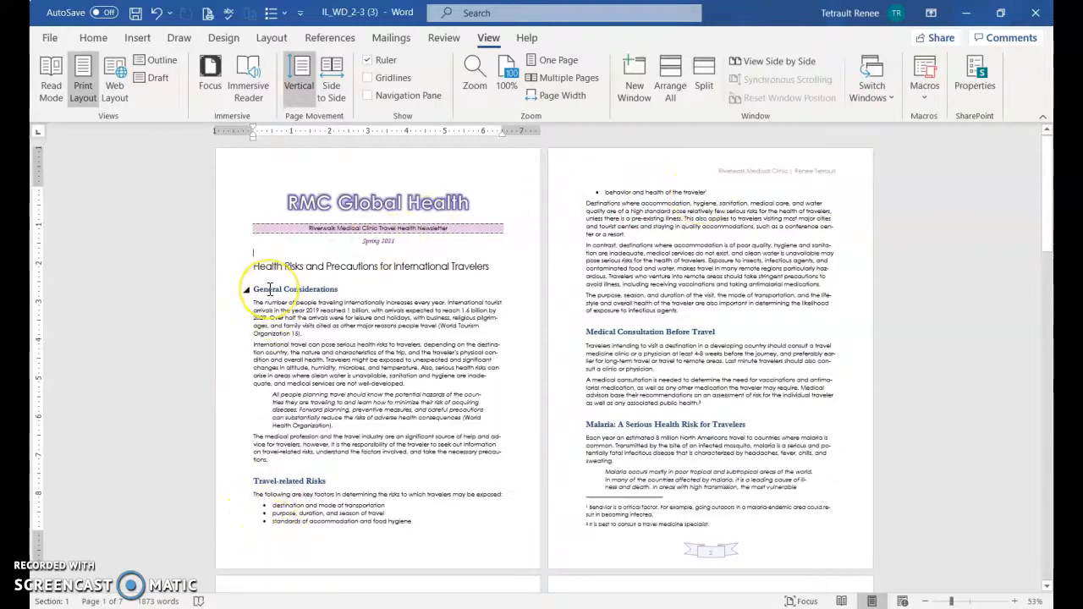
pyautogui.press('BackSpace')
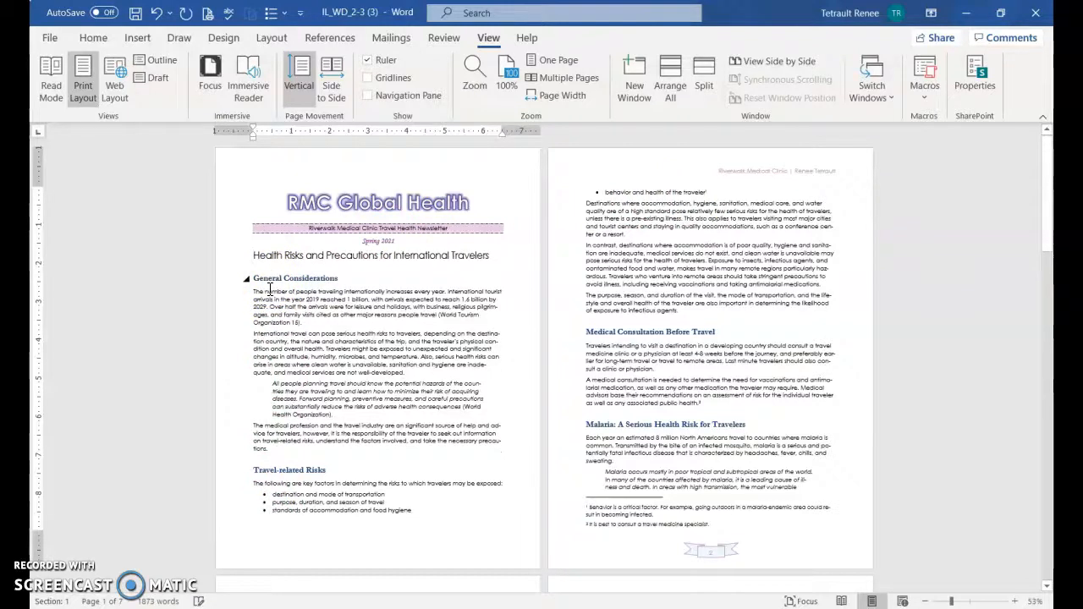
# Set the spacing before the Travel-related Risks heading to 6 pt
pyautogui.scroll(-1, 341, 364)
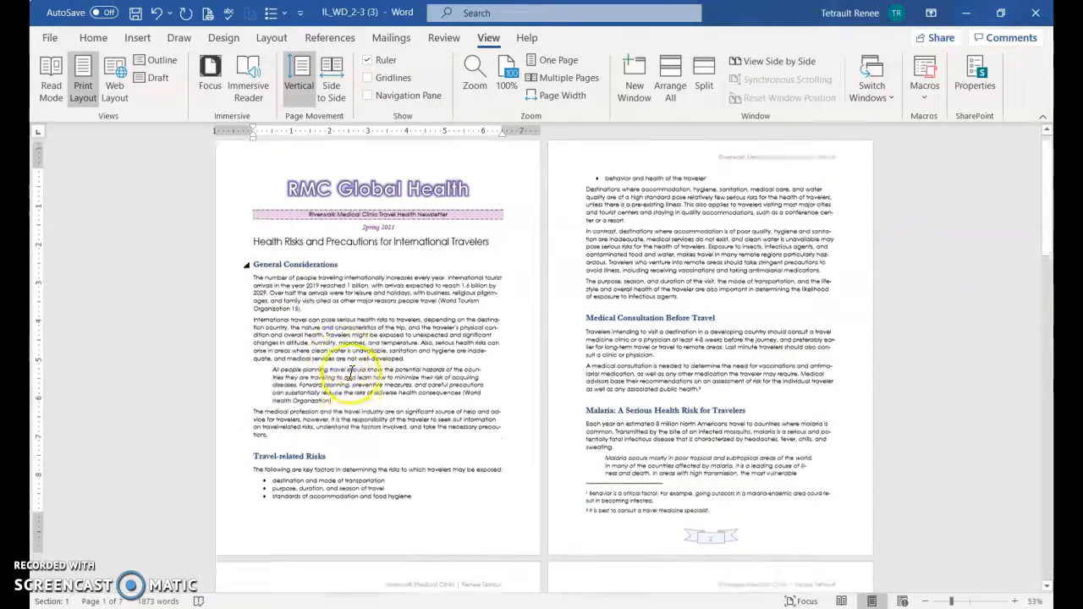
pyautogui.click(313, 429)
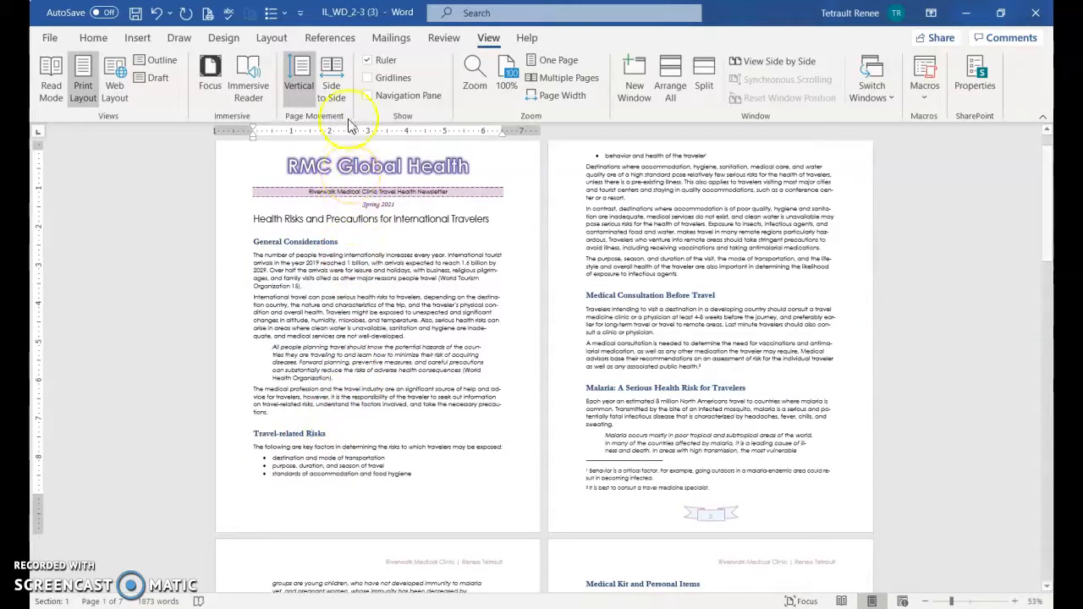
pyautogui.click(269, 39)
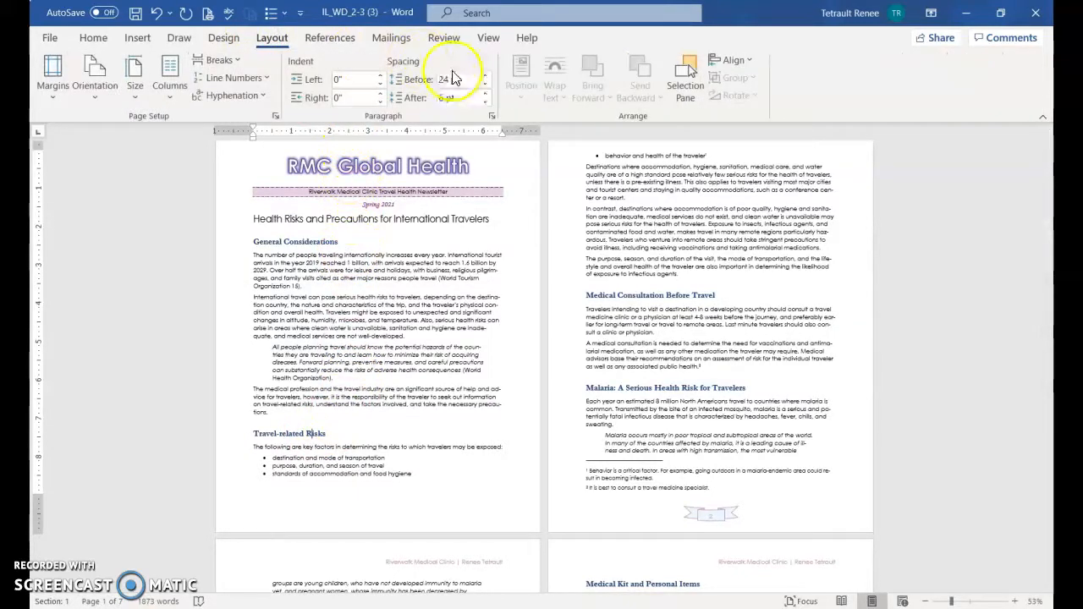
pyautogui.click(486, 84)
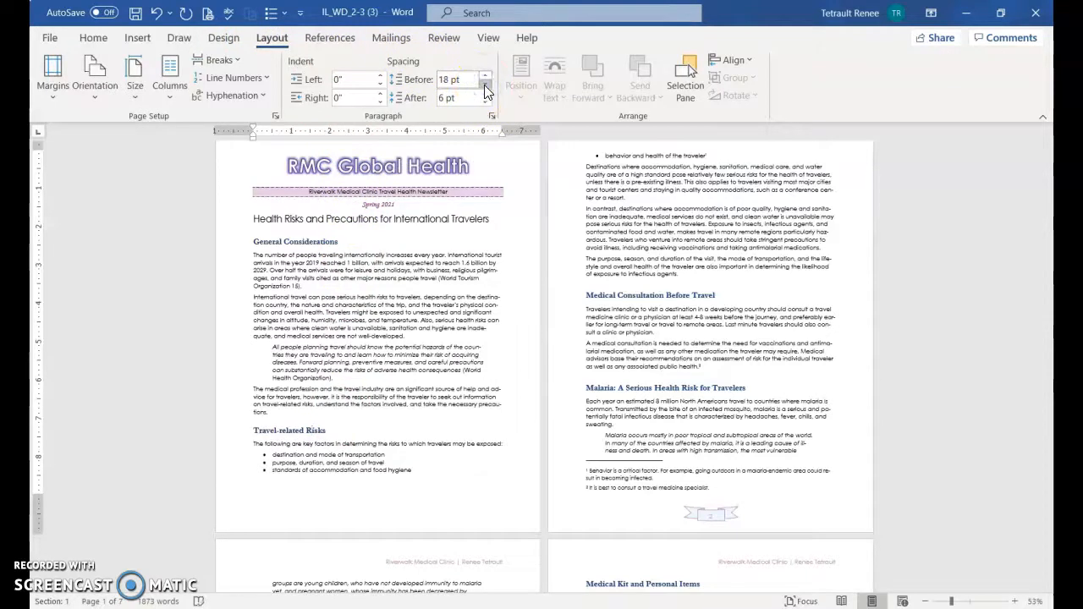
pyautogui.click(486, 84)
pyautogui.click(486, 87)
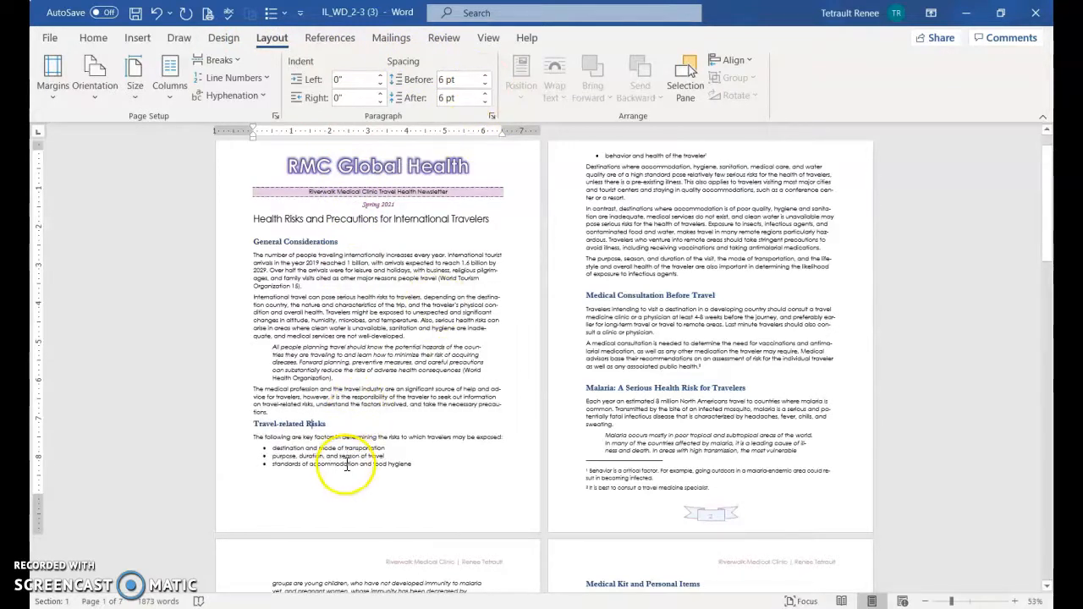
# Set the spacing before the General Considerations heading to 6 pt
pyautogui.click(347, 464)
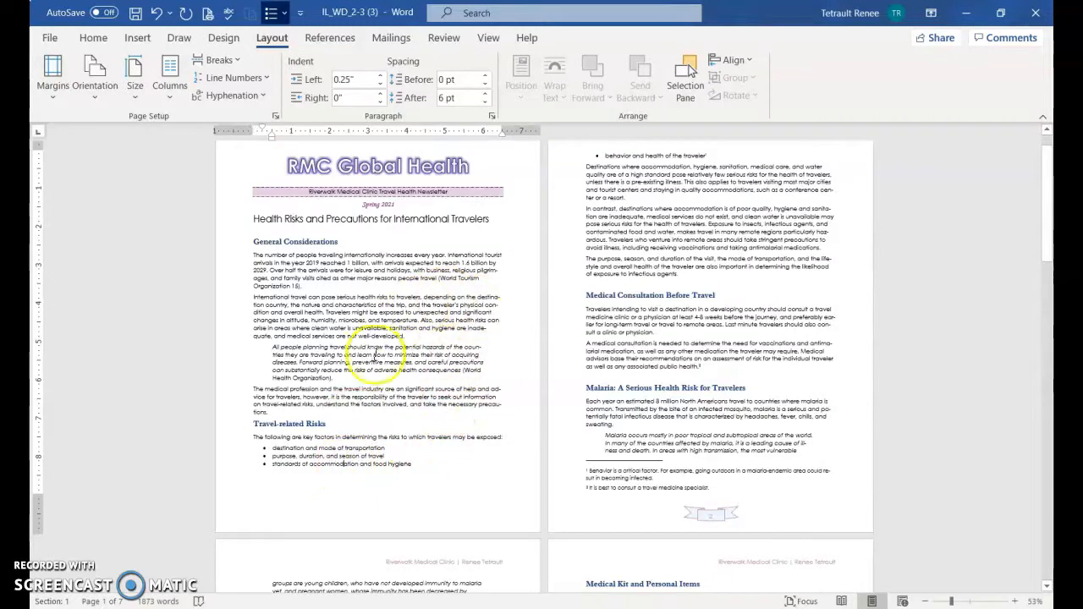
pyautogui.click(298, 242)
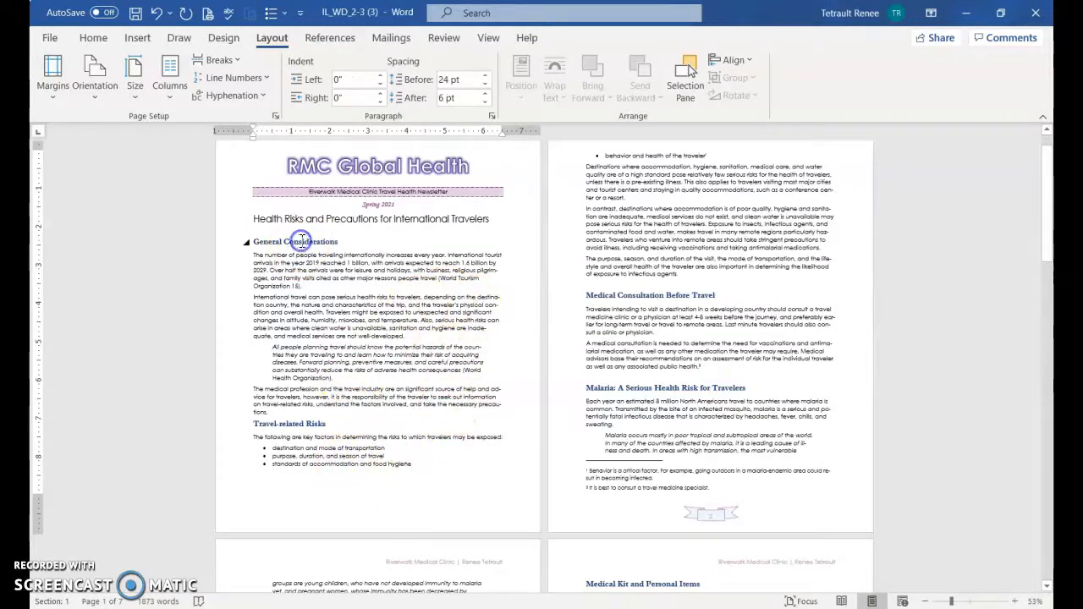
pyautogui.click(489, 81)
pyautogui.click(488, 81)
pyautogui.click(488, 81)
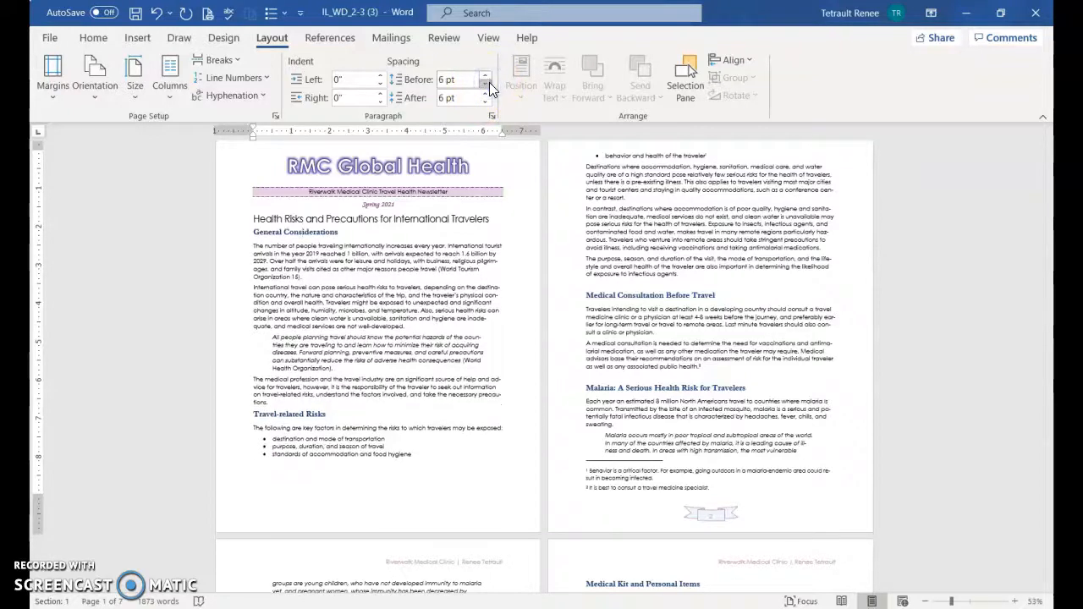
# Set a custom bottom margin of 0.7" for the whole document so the last risk-factor bullet fits on page 1
pyautogui.scroll(-1, 423, 411)
pyautogui.scroll(2, 429, 416)
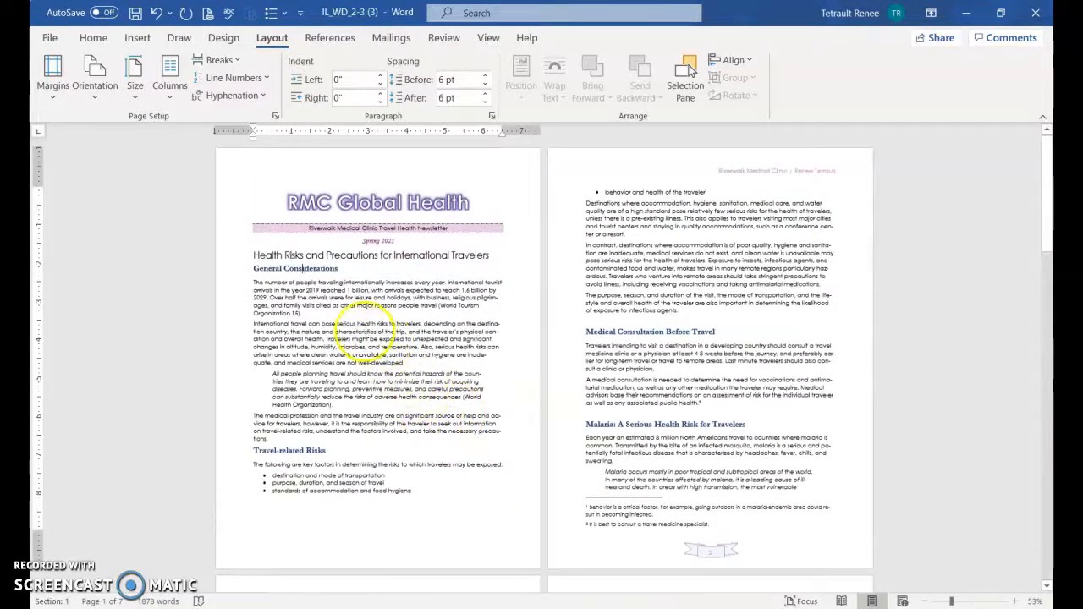
pyautogui.click(66, 83)
pyautogui.click(134, 464)
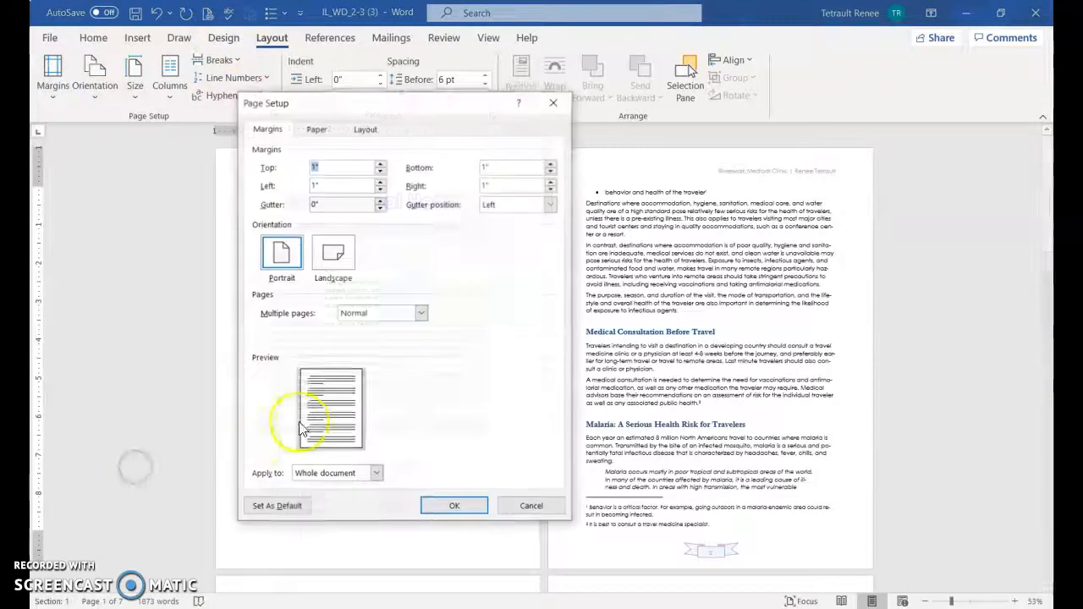
pyautogui.click(551, 172)
pyautogui.click(550, 173)
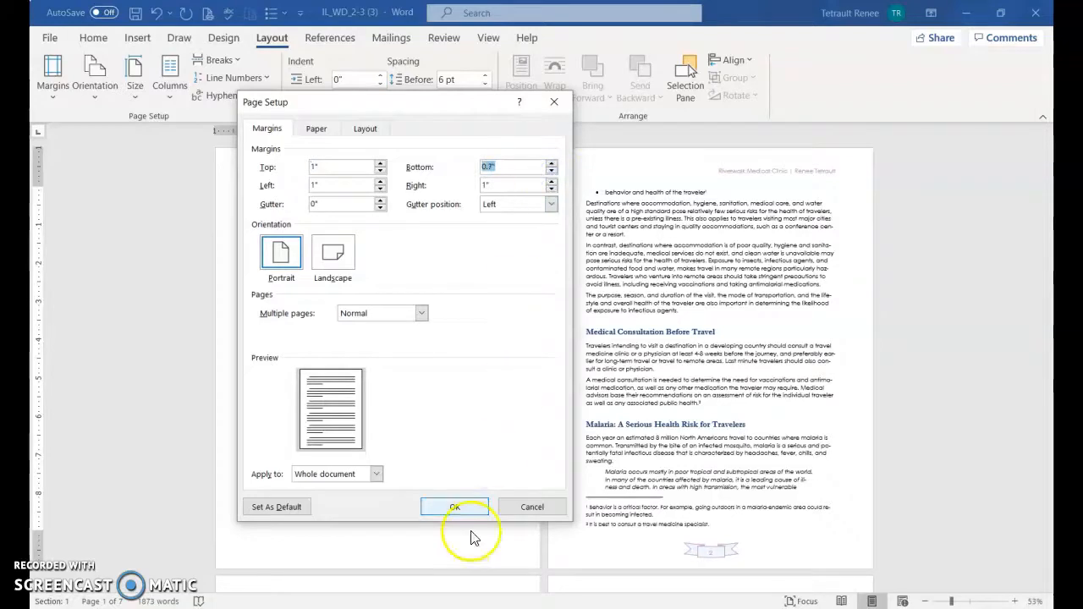
pyautogui.click(474, 509)
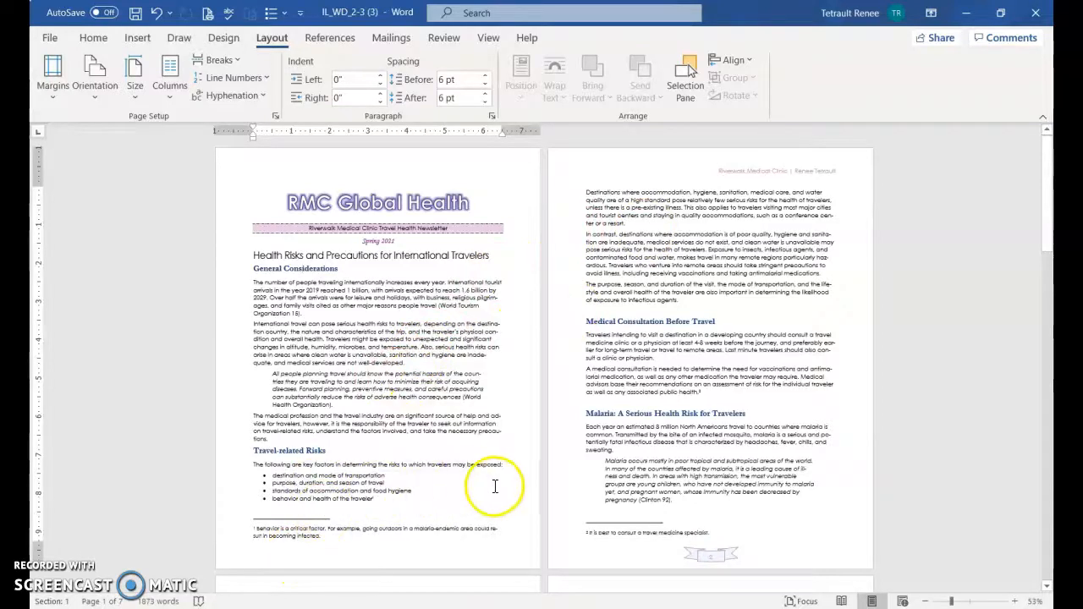
# Check the layout and page breaks of the remaining pages through to the Bibliography
pyautogui.scroll(-3, 499, 489)
pyautogui.scroll(-8, 512, 508)
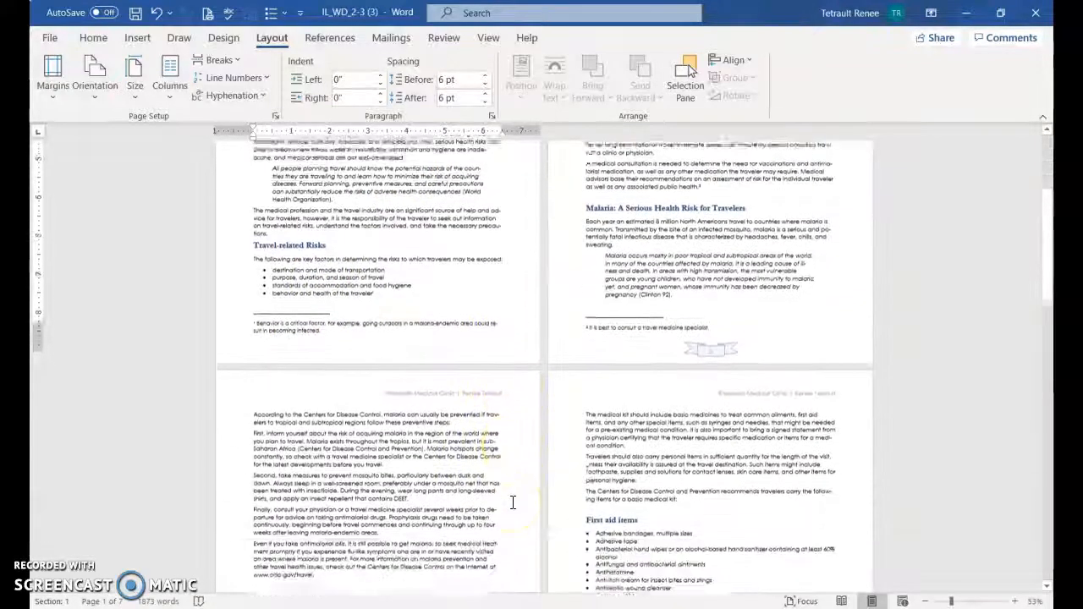
pyautogui.scroll(-3, 512, 503)
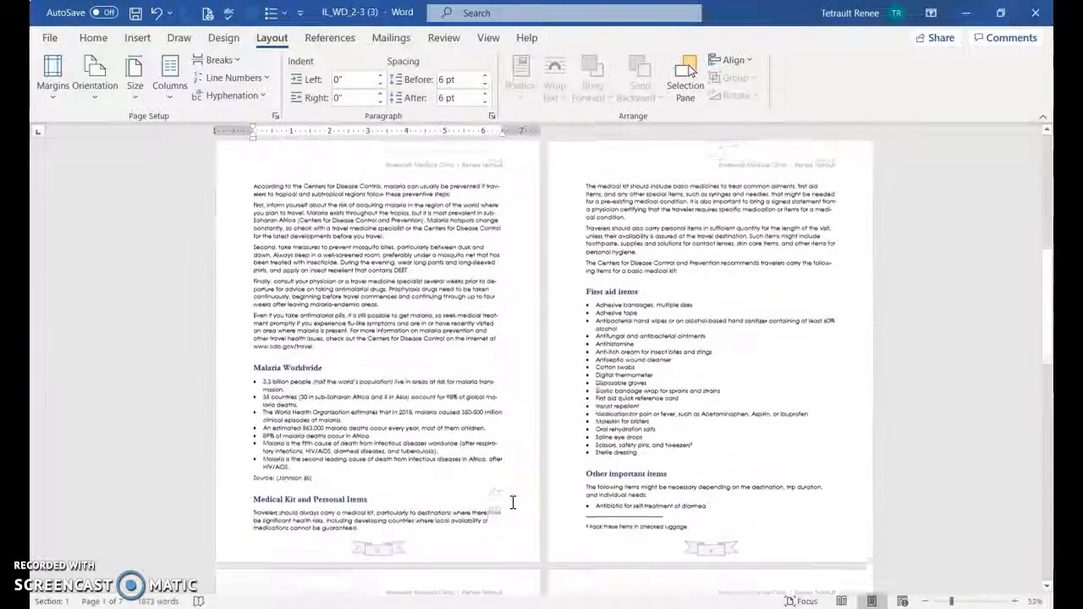
pyautogui.scroll(-8, 559, 525)
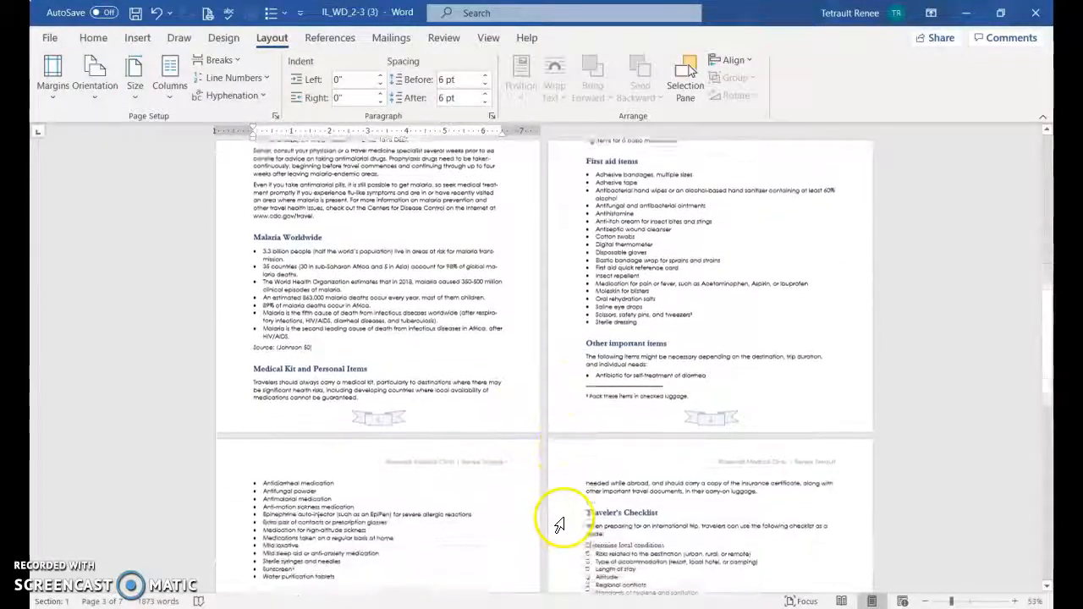
pyautogui.scroll(-6, 562, 525)
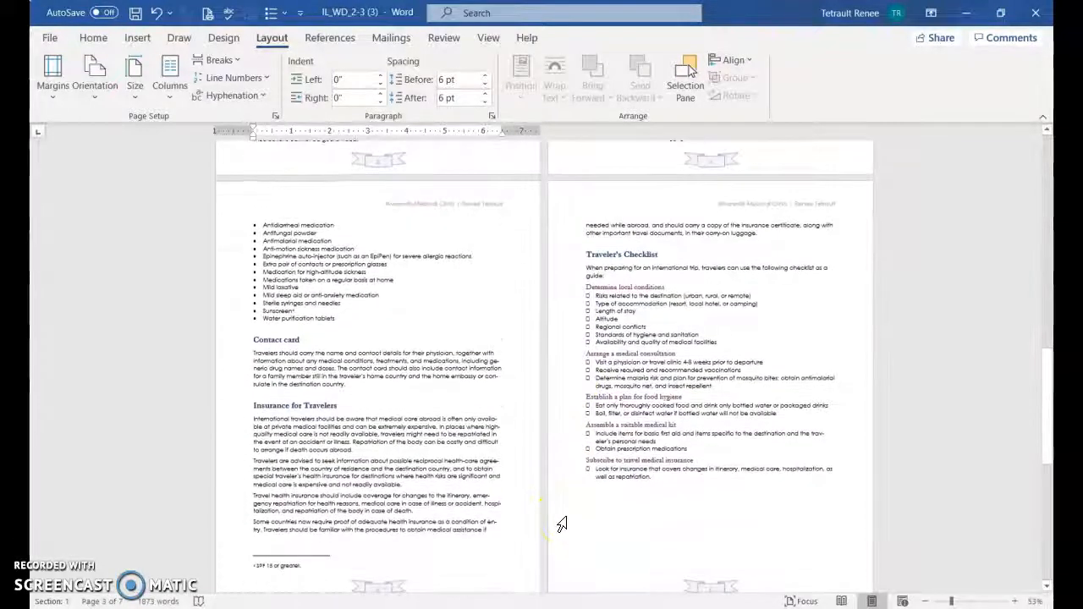
pyautogui.scroll(-6, 608, 502)
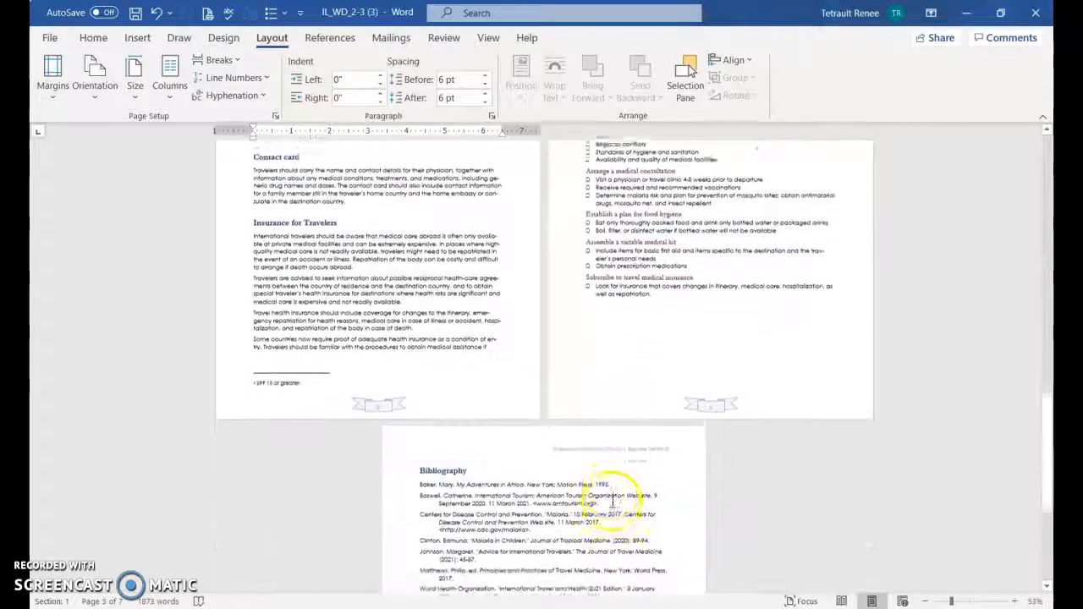